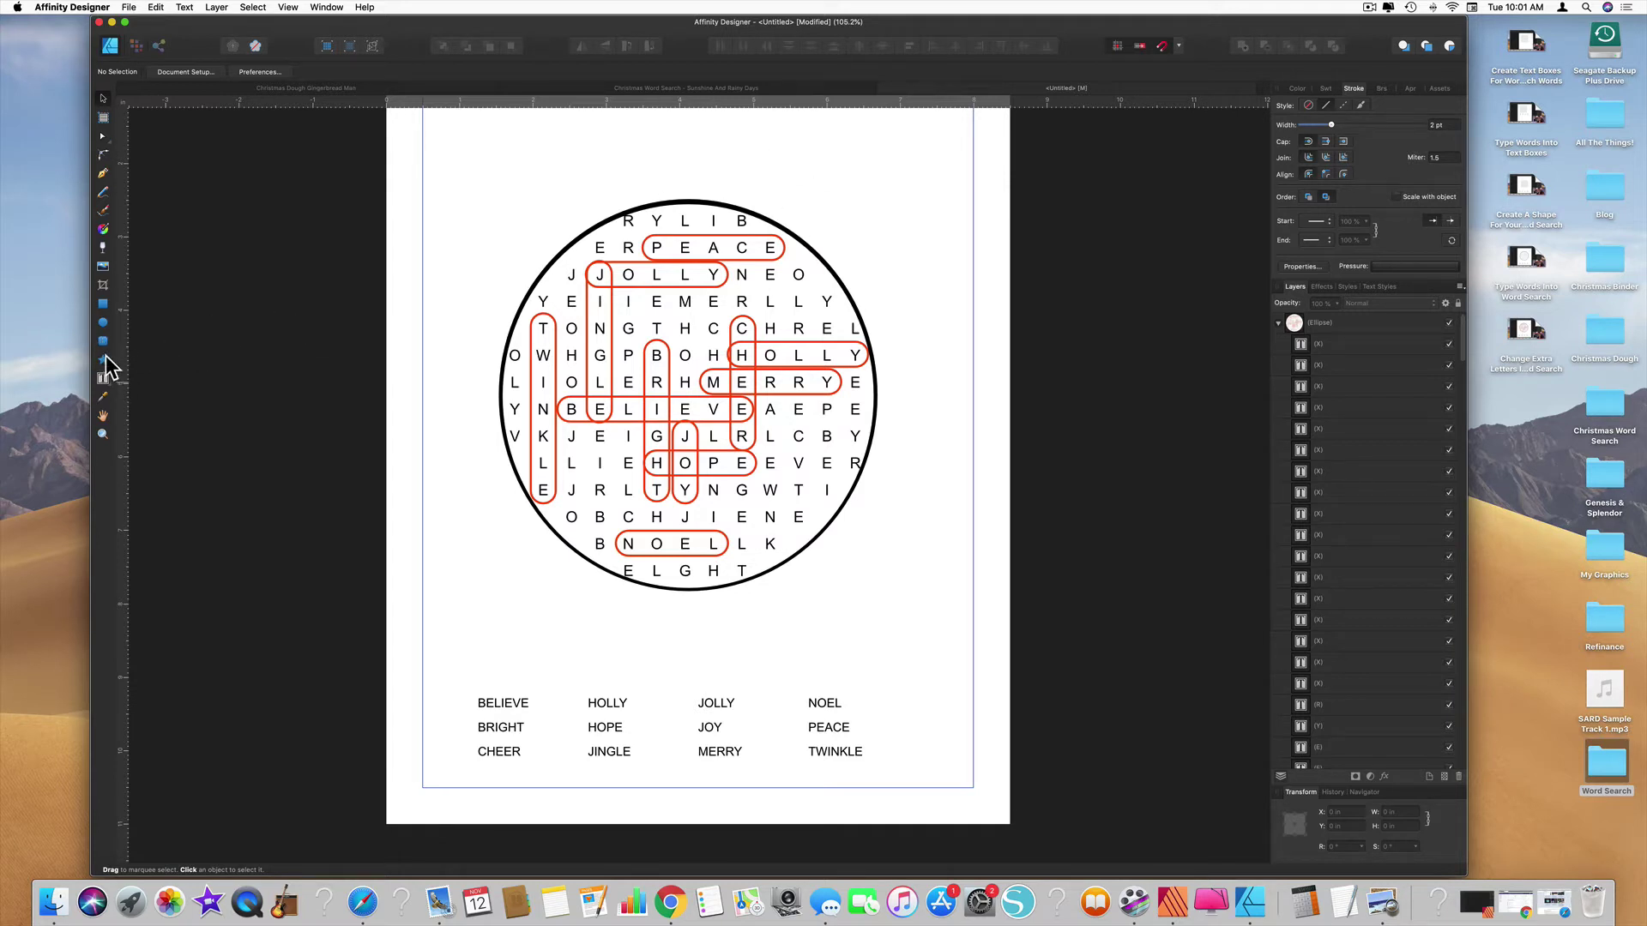
# Draw a rounded rectangle about 1.81 × 0.74 in above the word-search circle, with a 5 pt stroke thinned midway along its pressure profile.
pyautogui.click(103, 340)
pyautogui.moveTo(744, 155); pyautogui.dragTo(876, 206)
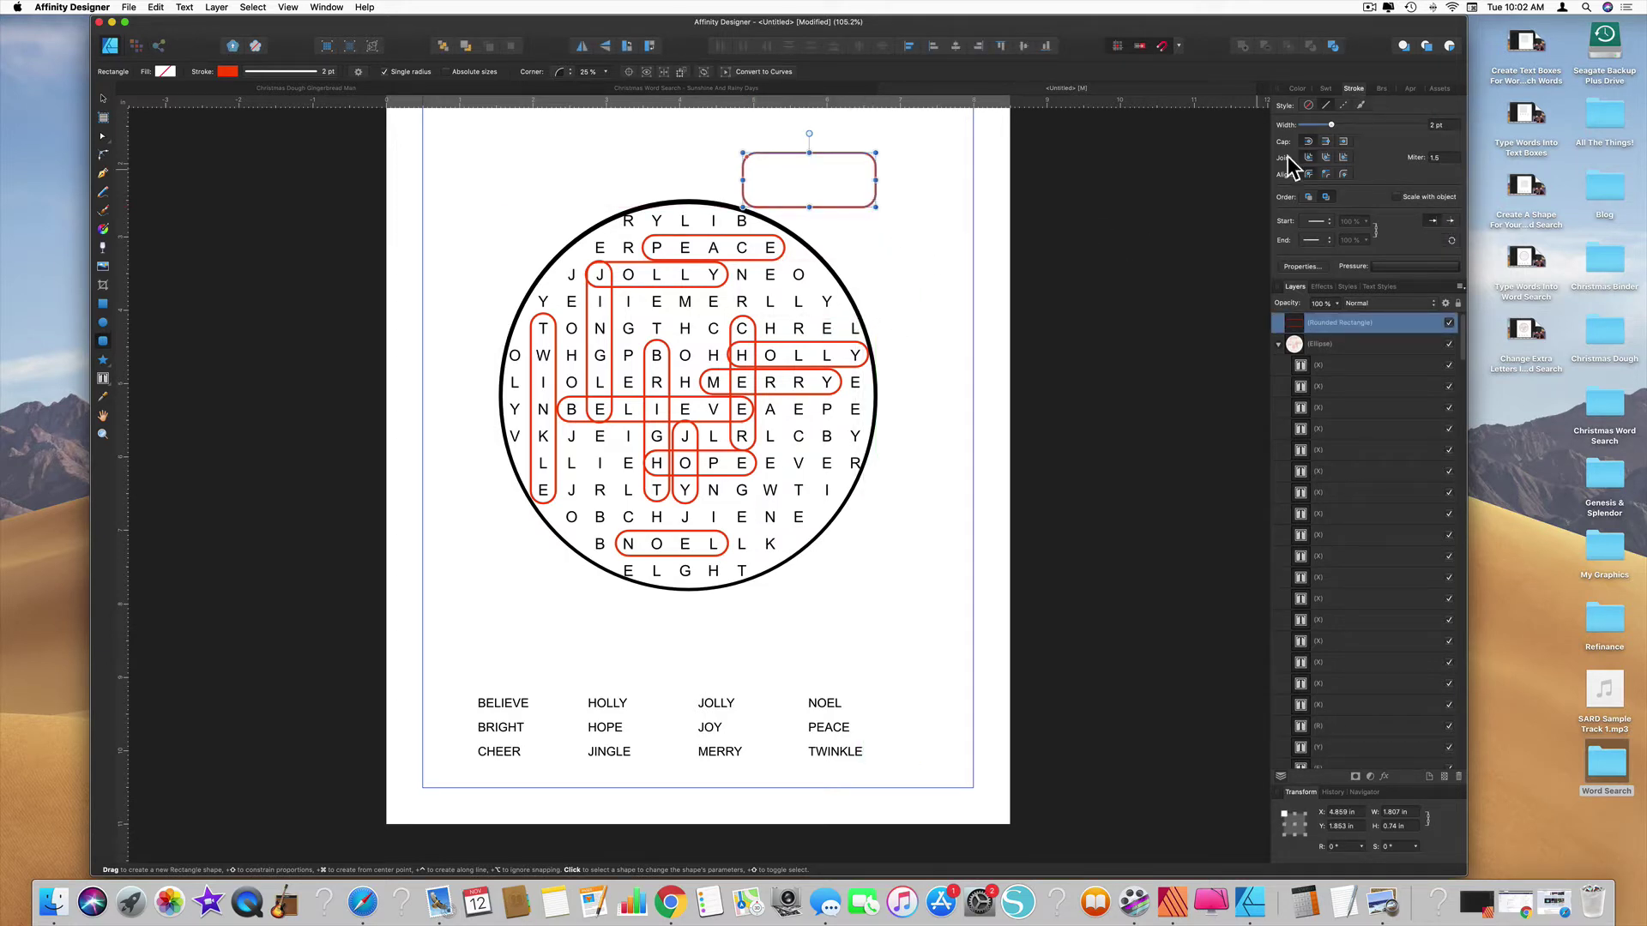
pyautogui.doubleClick(1433, 124)
pyautogui.press('Return')
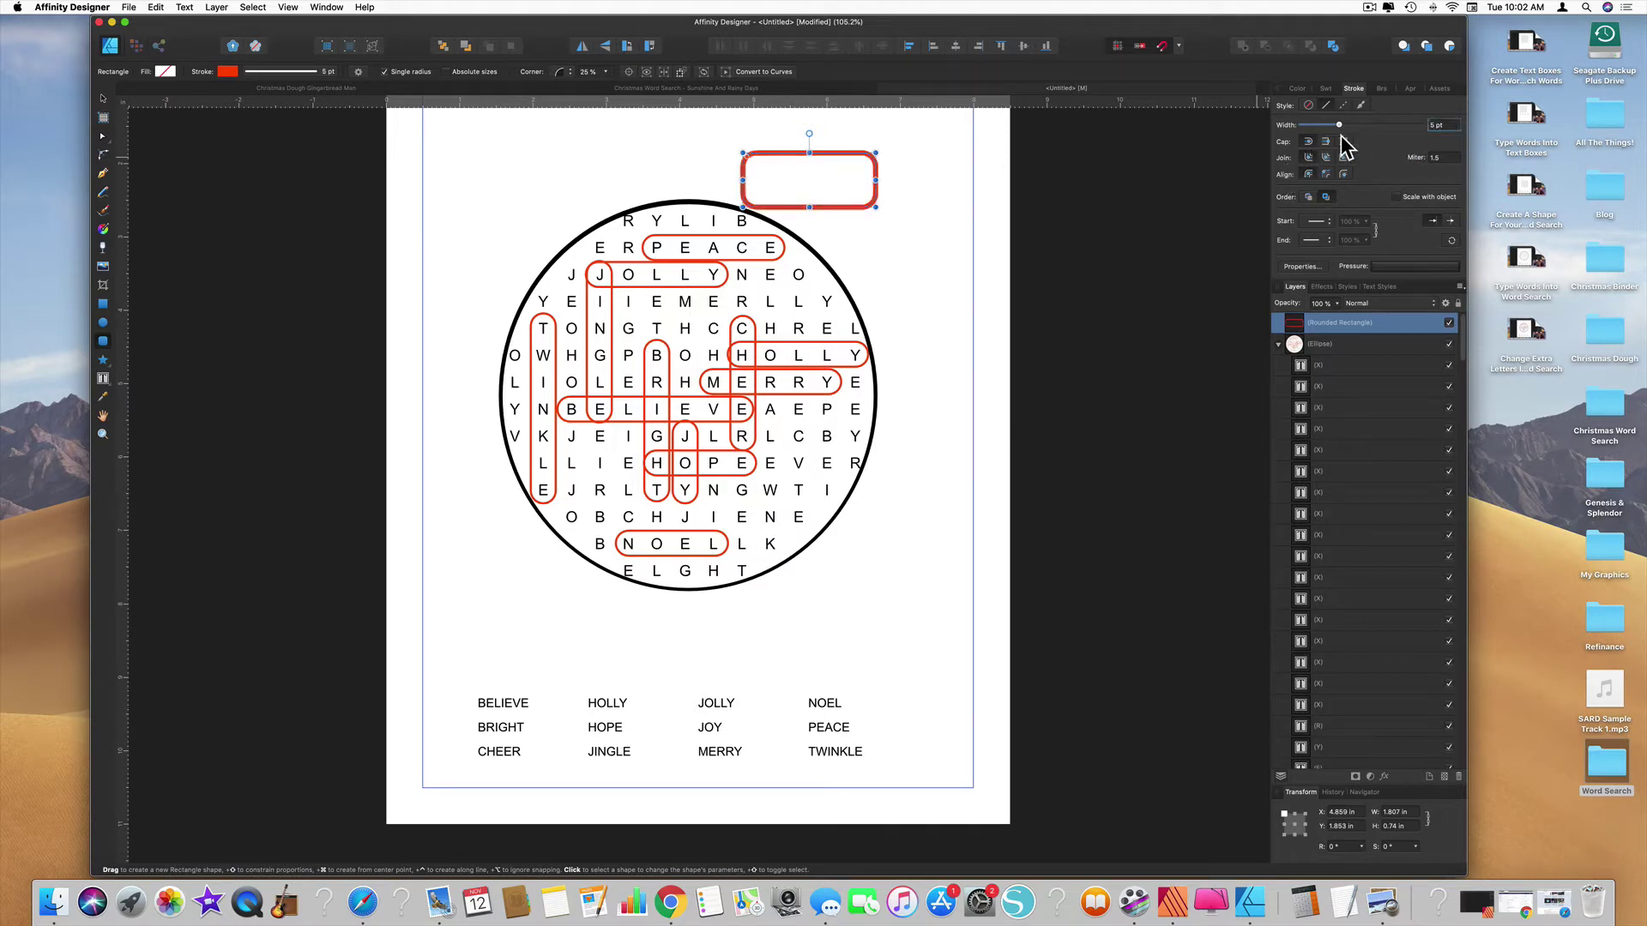
pyautogui.click(1428, 268)
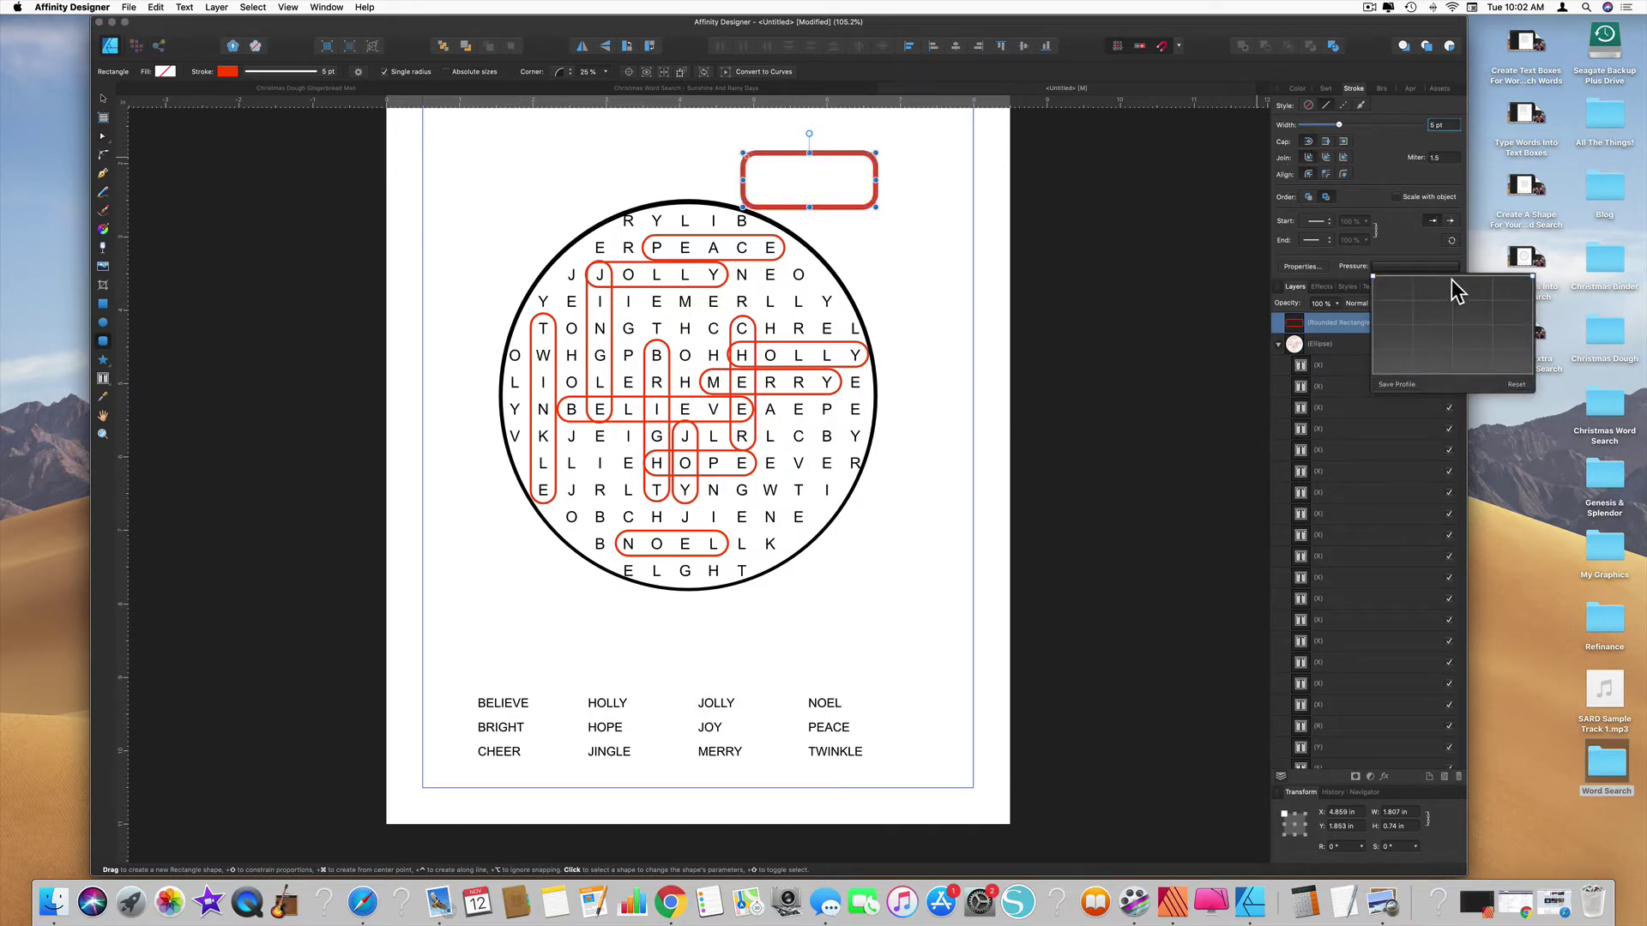
pyautogui.moveTo(1454, 276); pyautogui.dragTo(1455, 323)
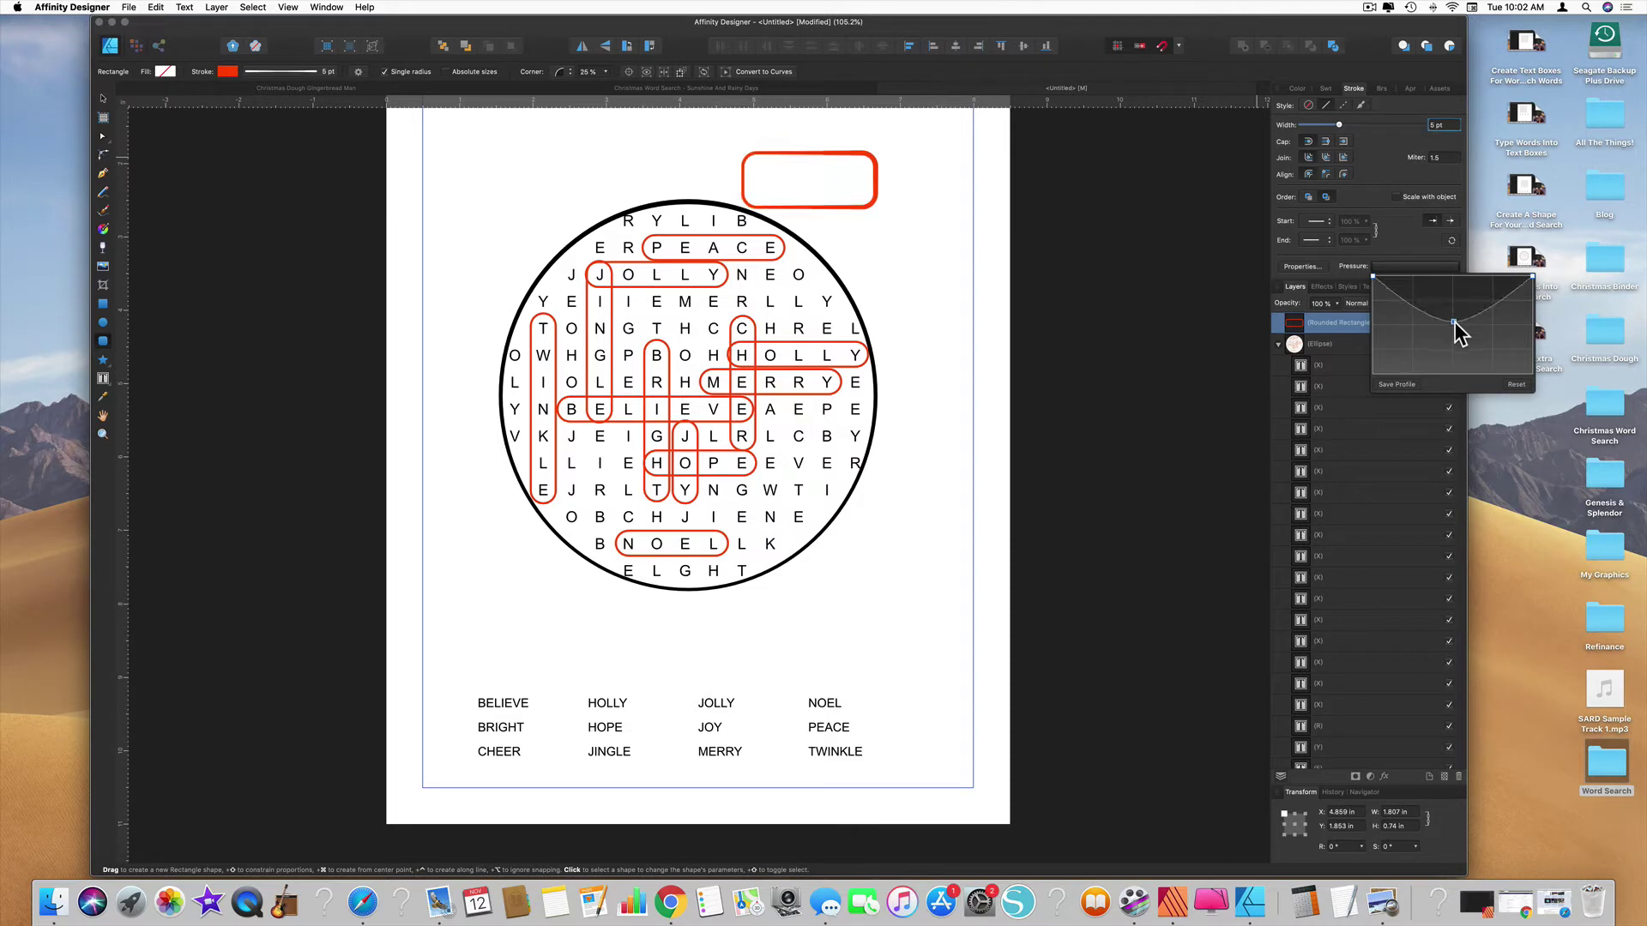
# Give the rounded rectangle a black stroke and a gold SARD Brand Colors fill, and move it onto the circle's upper-right edge.
pyautogui.click(1328, 89)
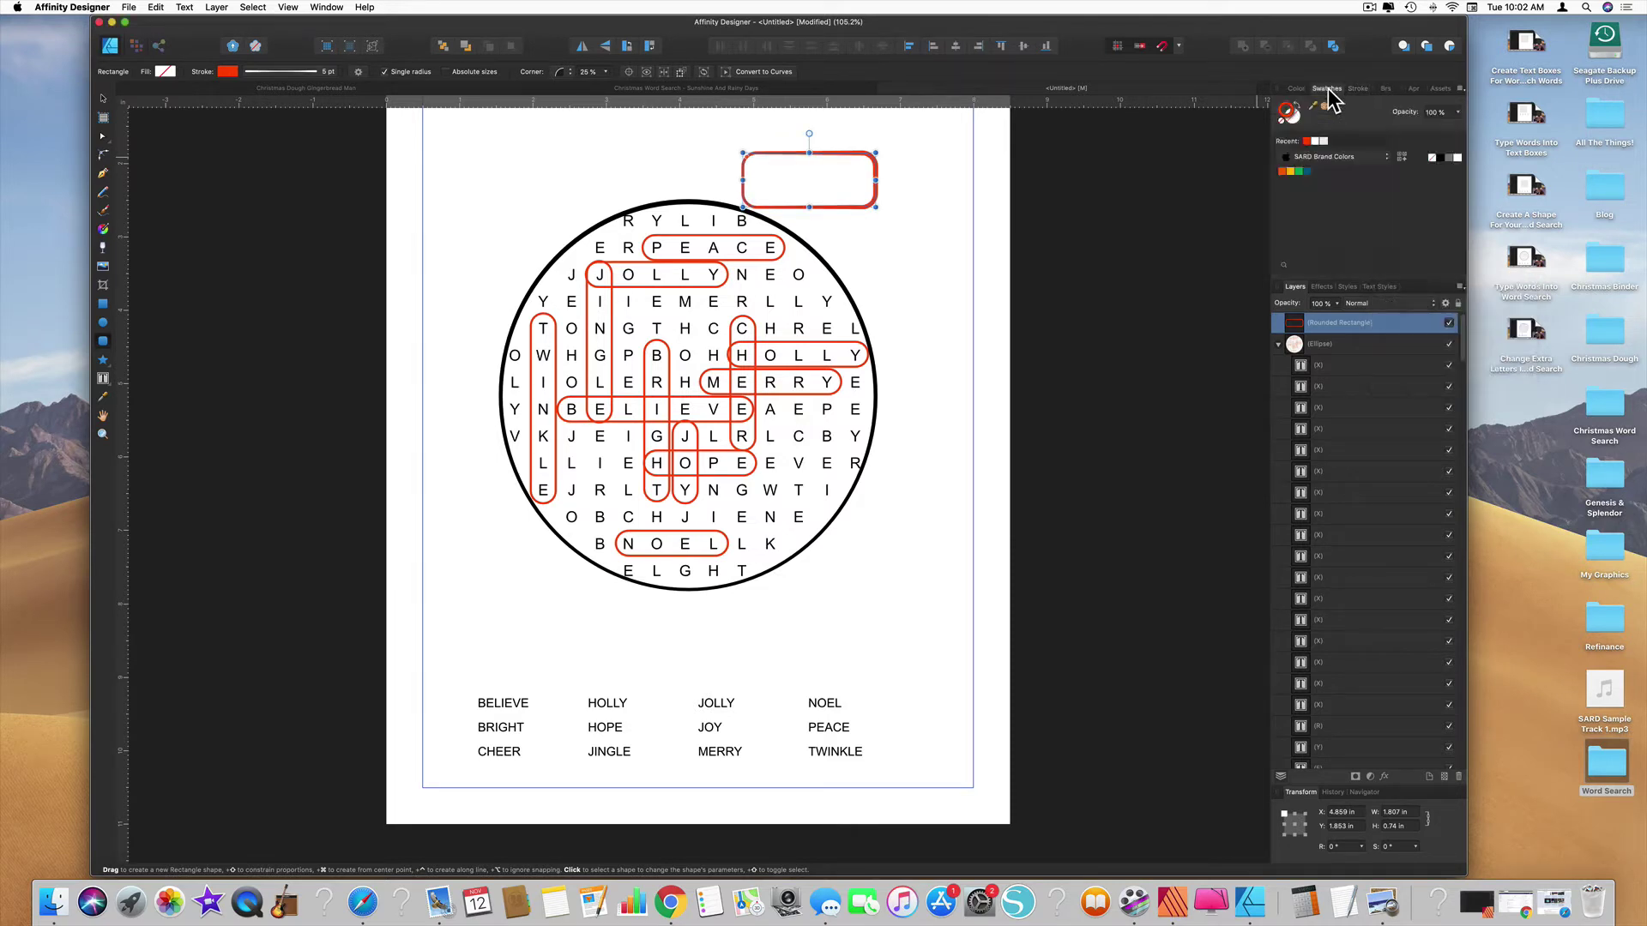
pyautogui.click(1444, 159)
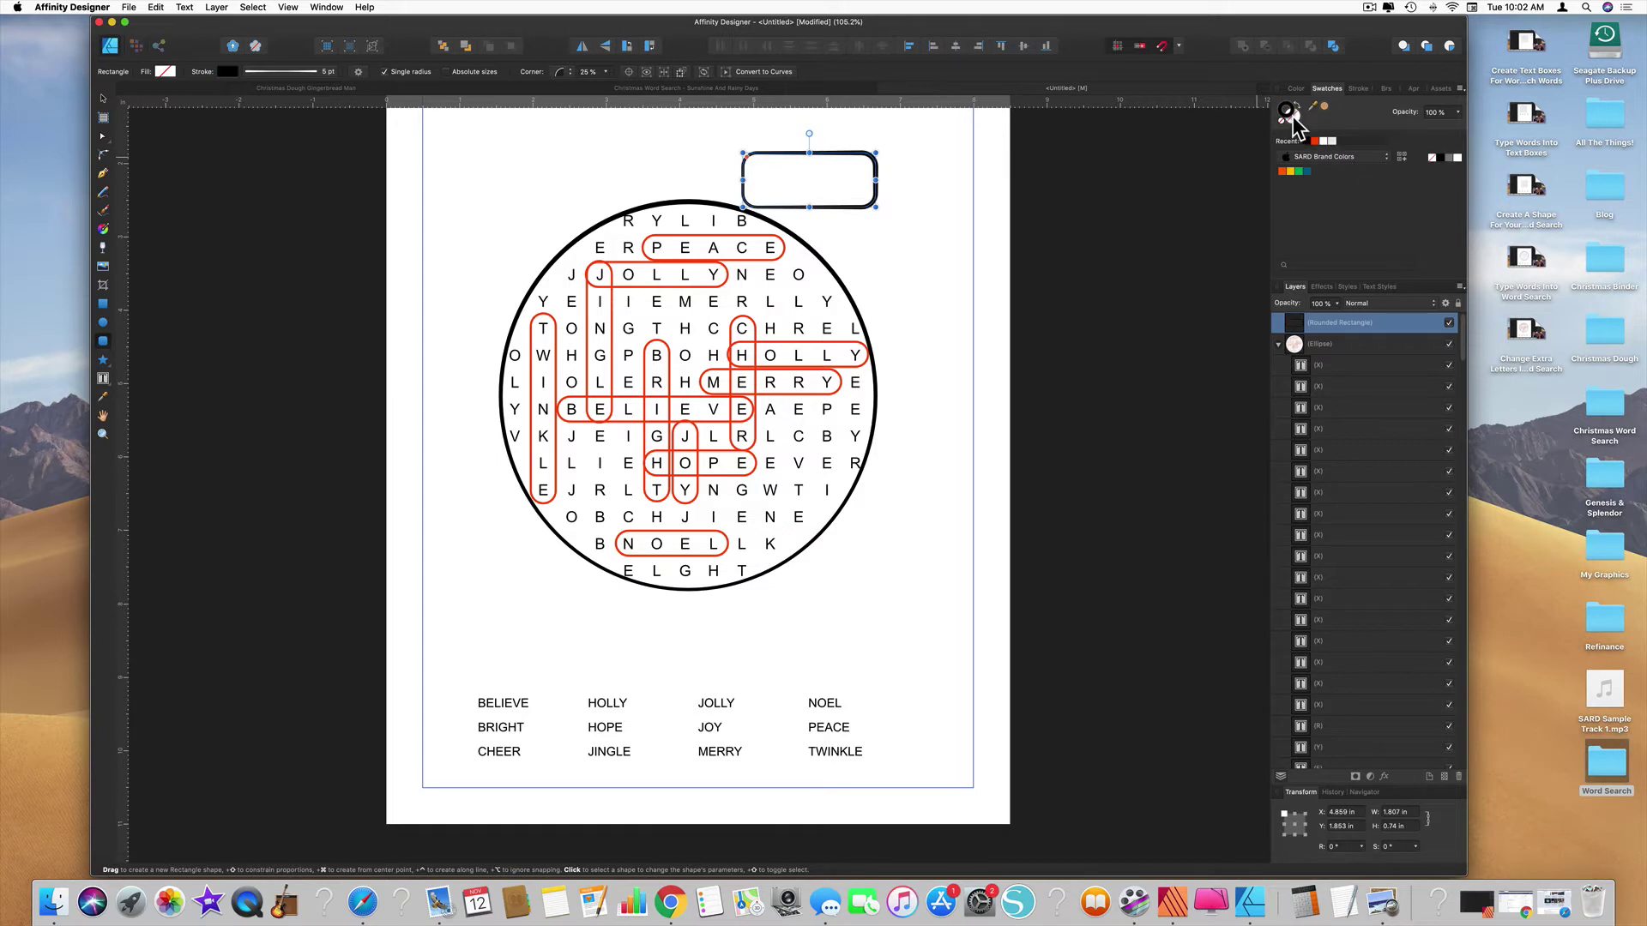
pyautogui.click(1290, 171)
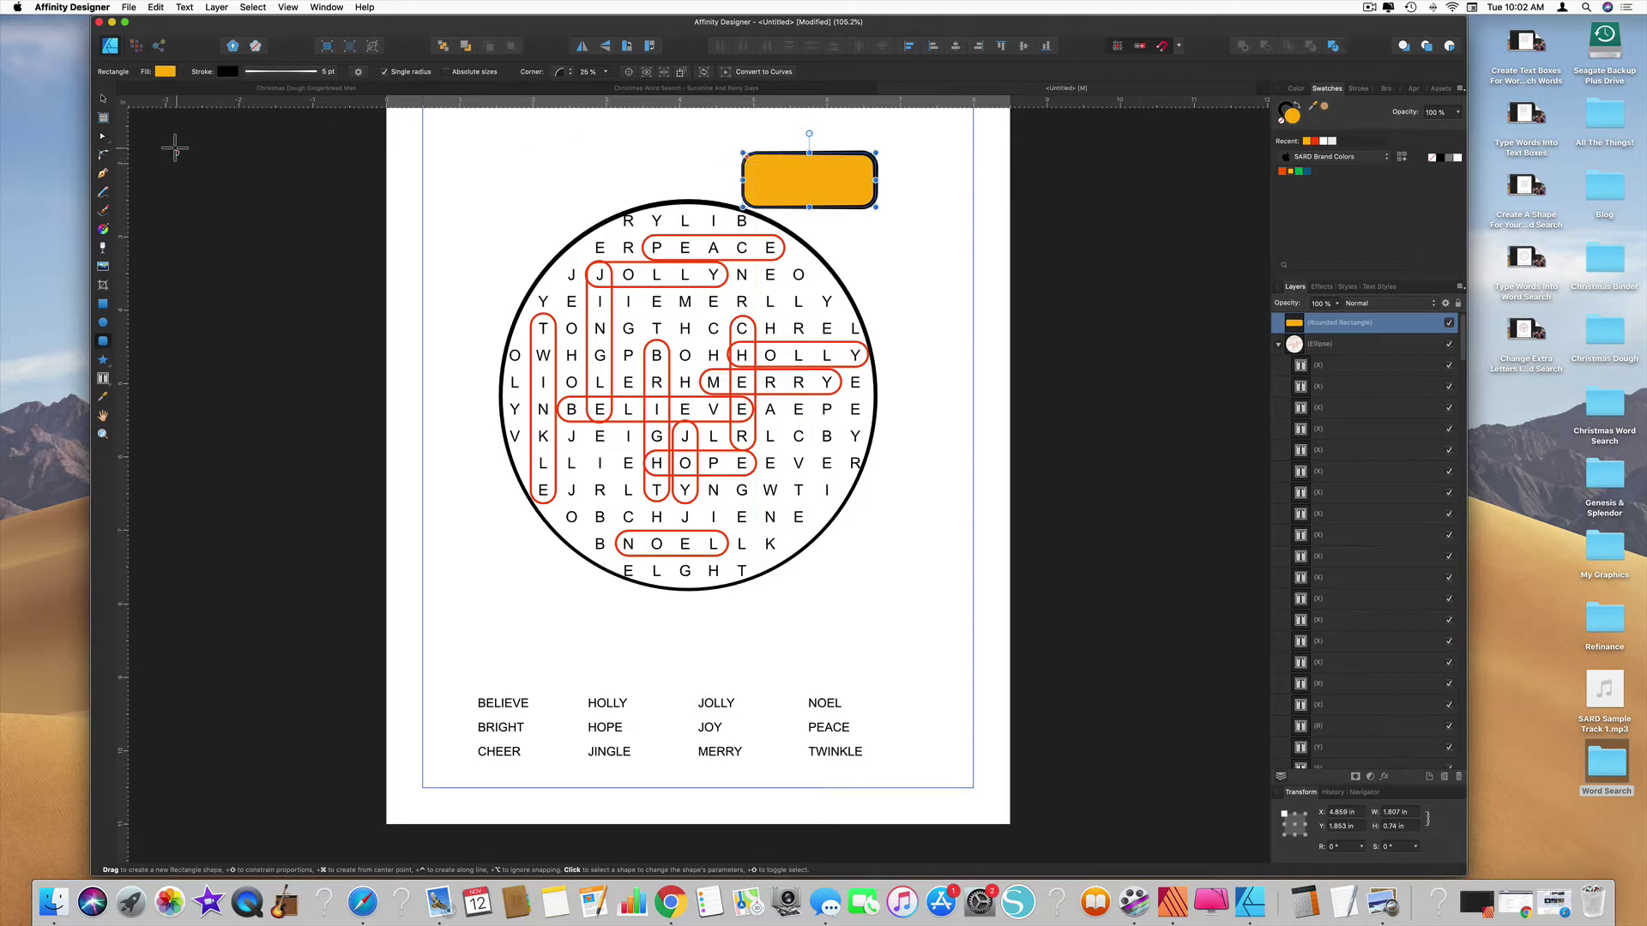
pyautogui.click(103, 100)
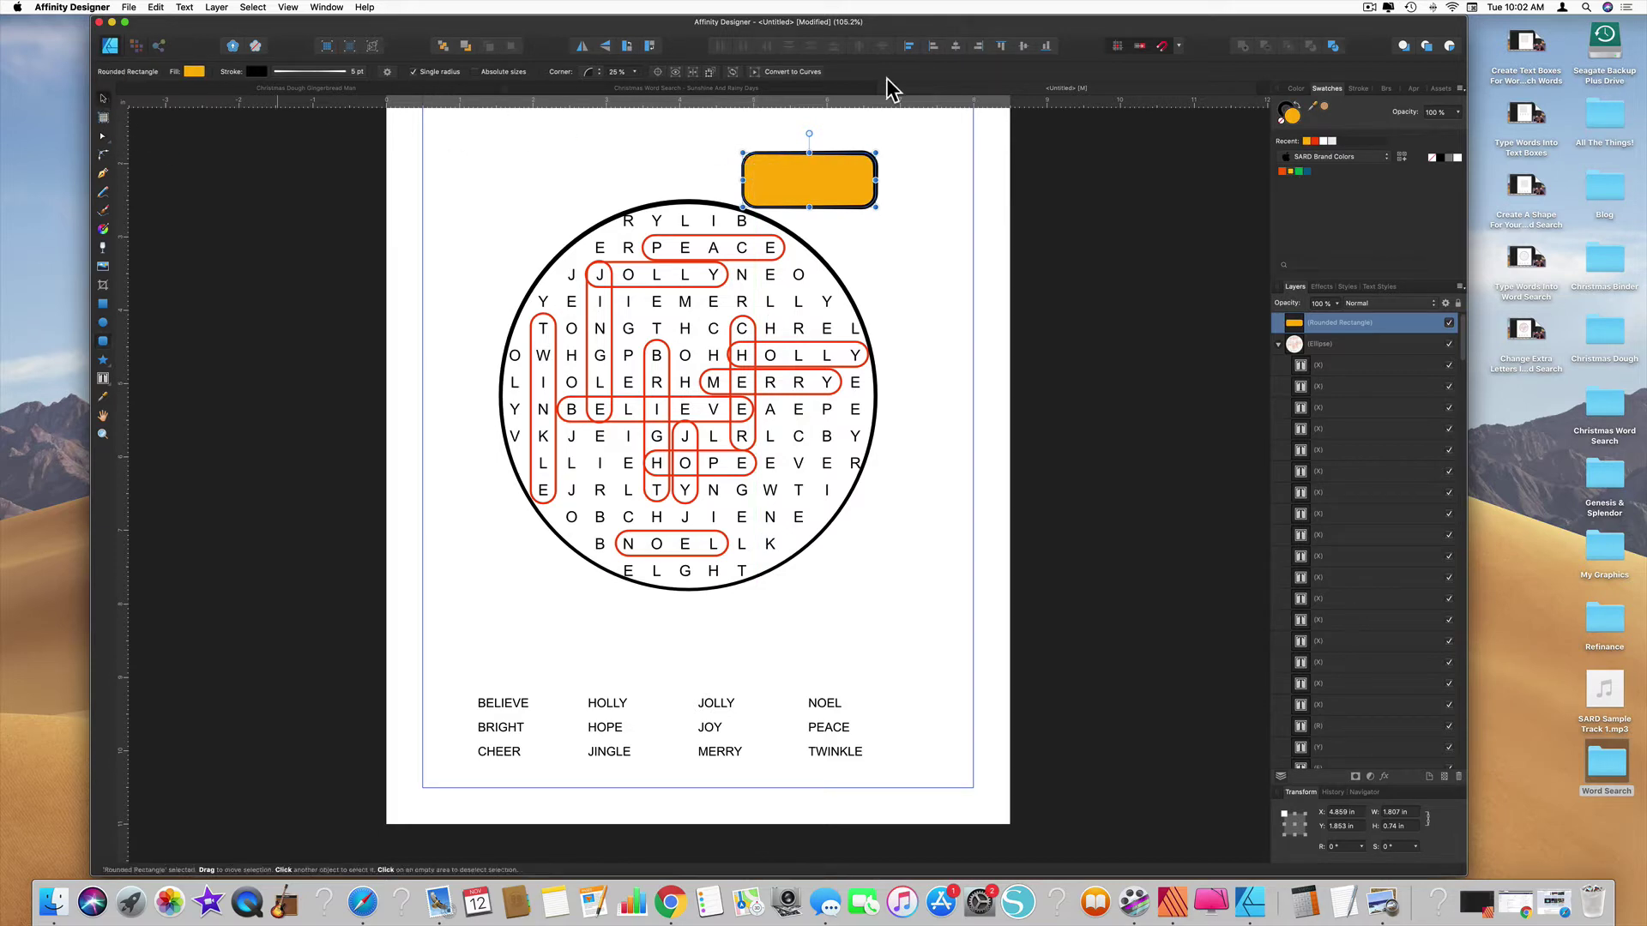
pyautogui.moveTo(841, 189); pyautogui.dragTo(906, 266)
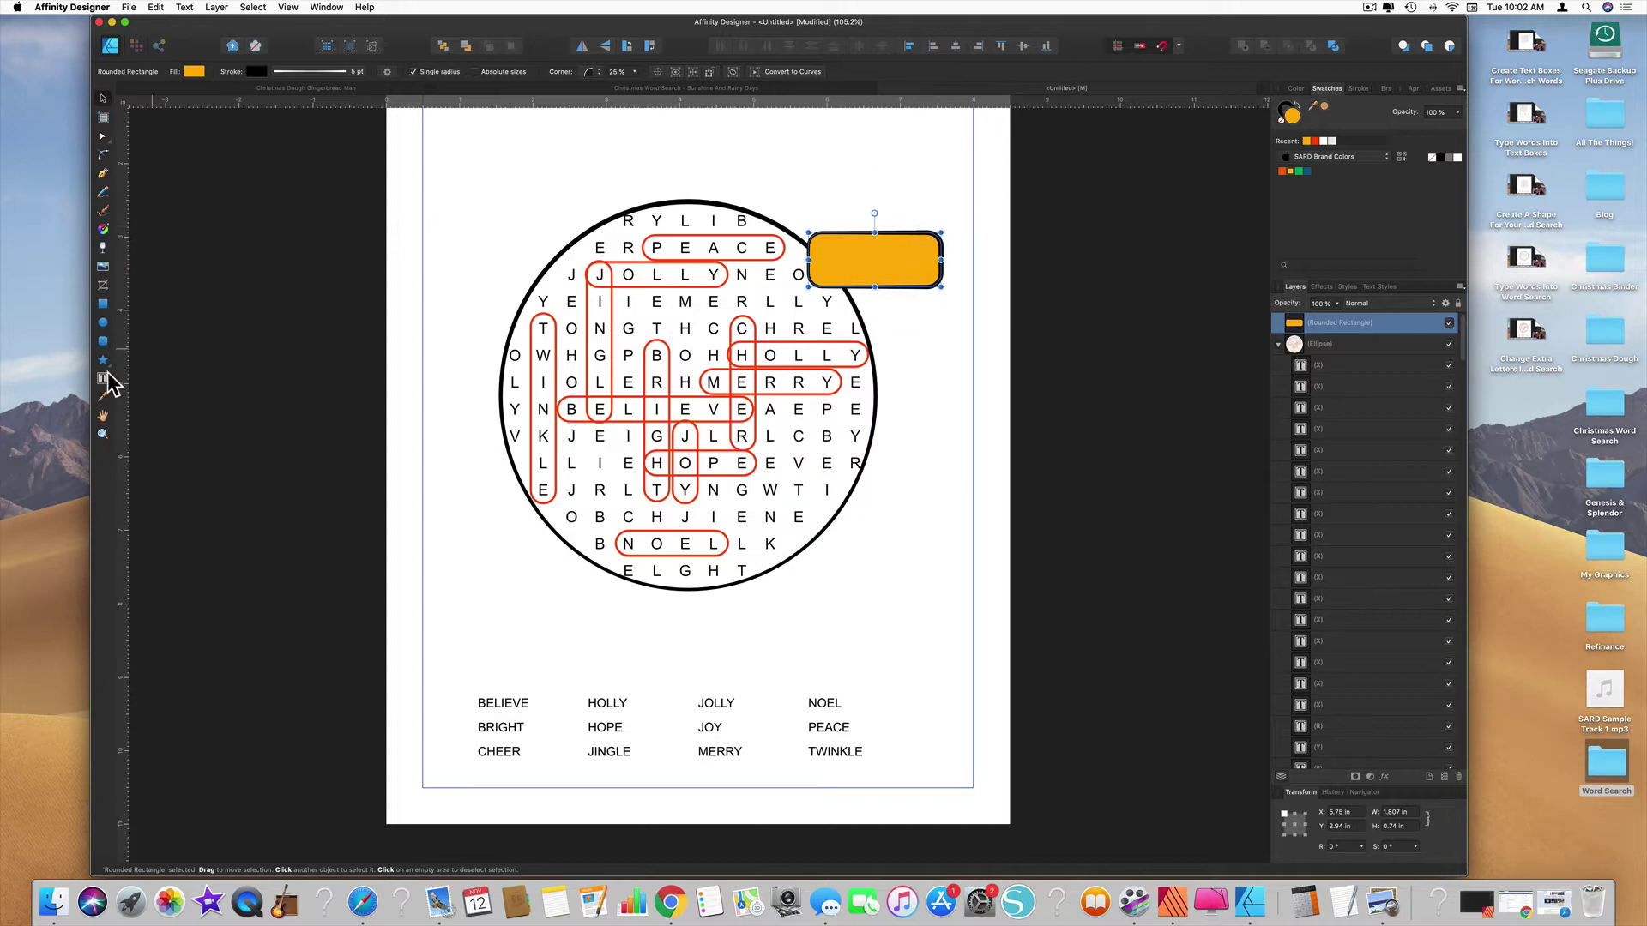
# Draw a gold circle about 1.81 in across, matching the rounded rectangle's width and overlapping its upper part.
pyautogui.click(102, 323)
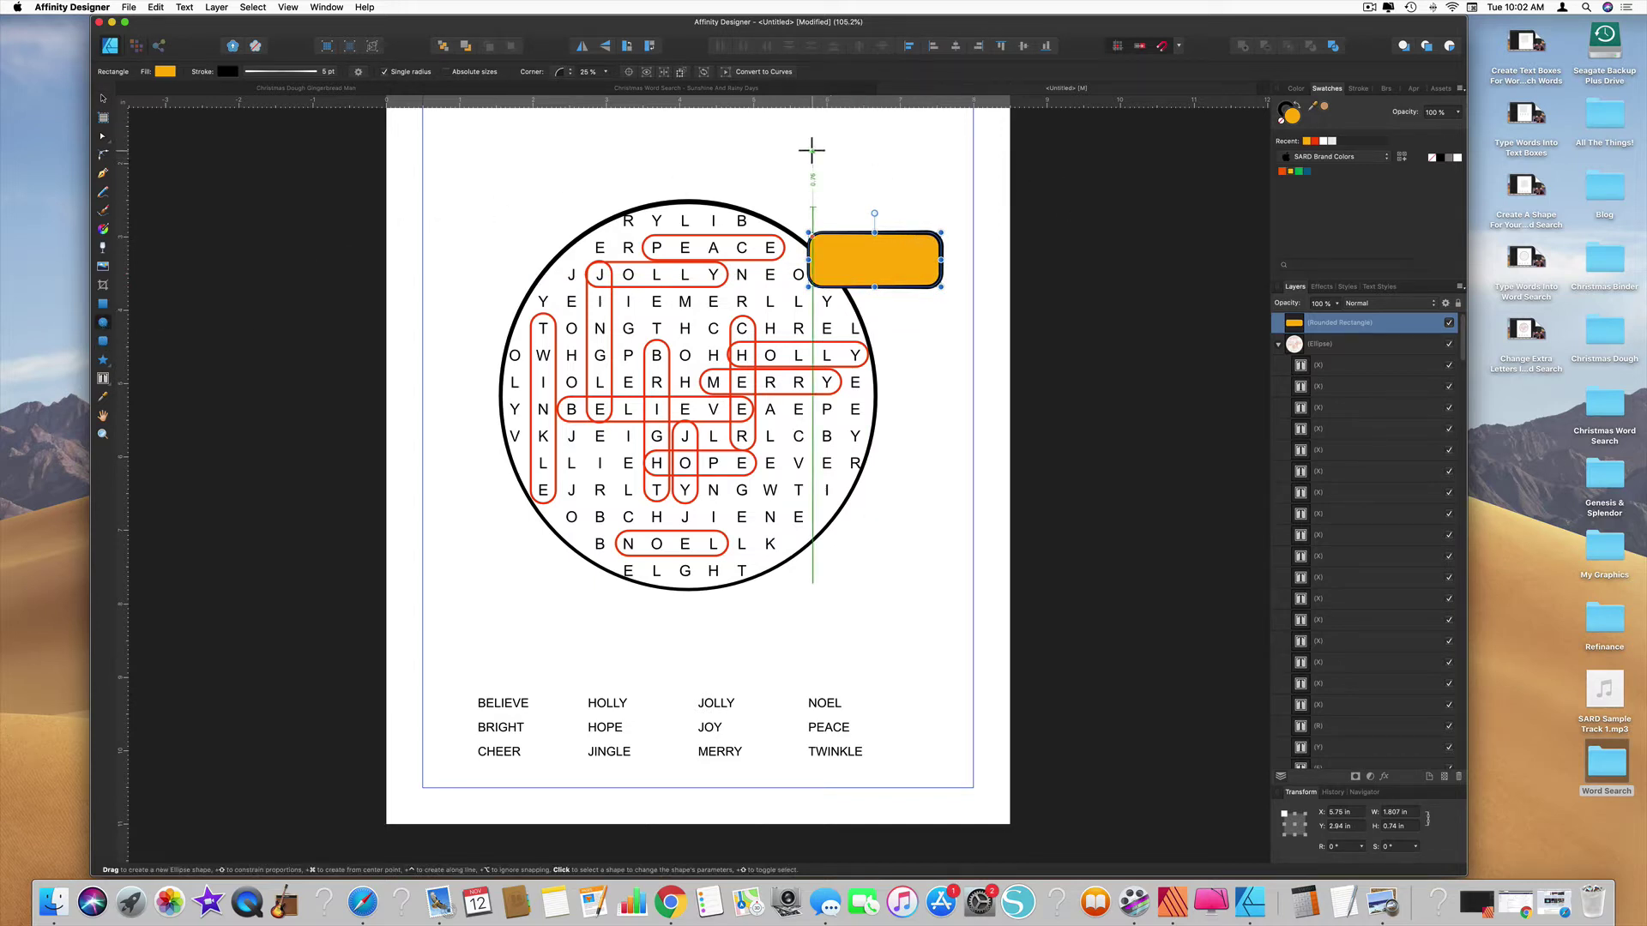
pyautogui.moveTo(812, 151); pyautogui.dragTo(942, 271)
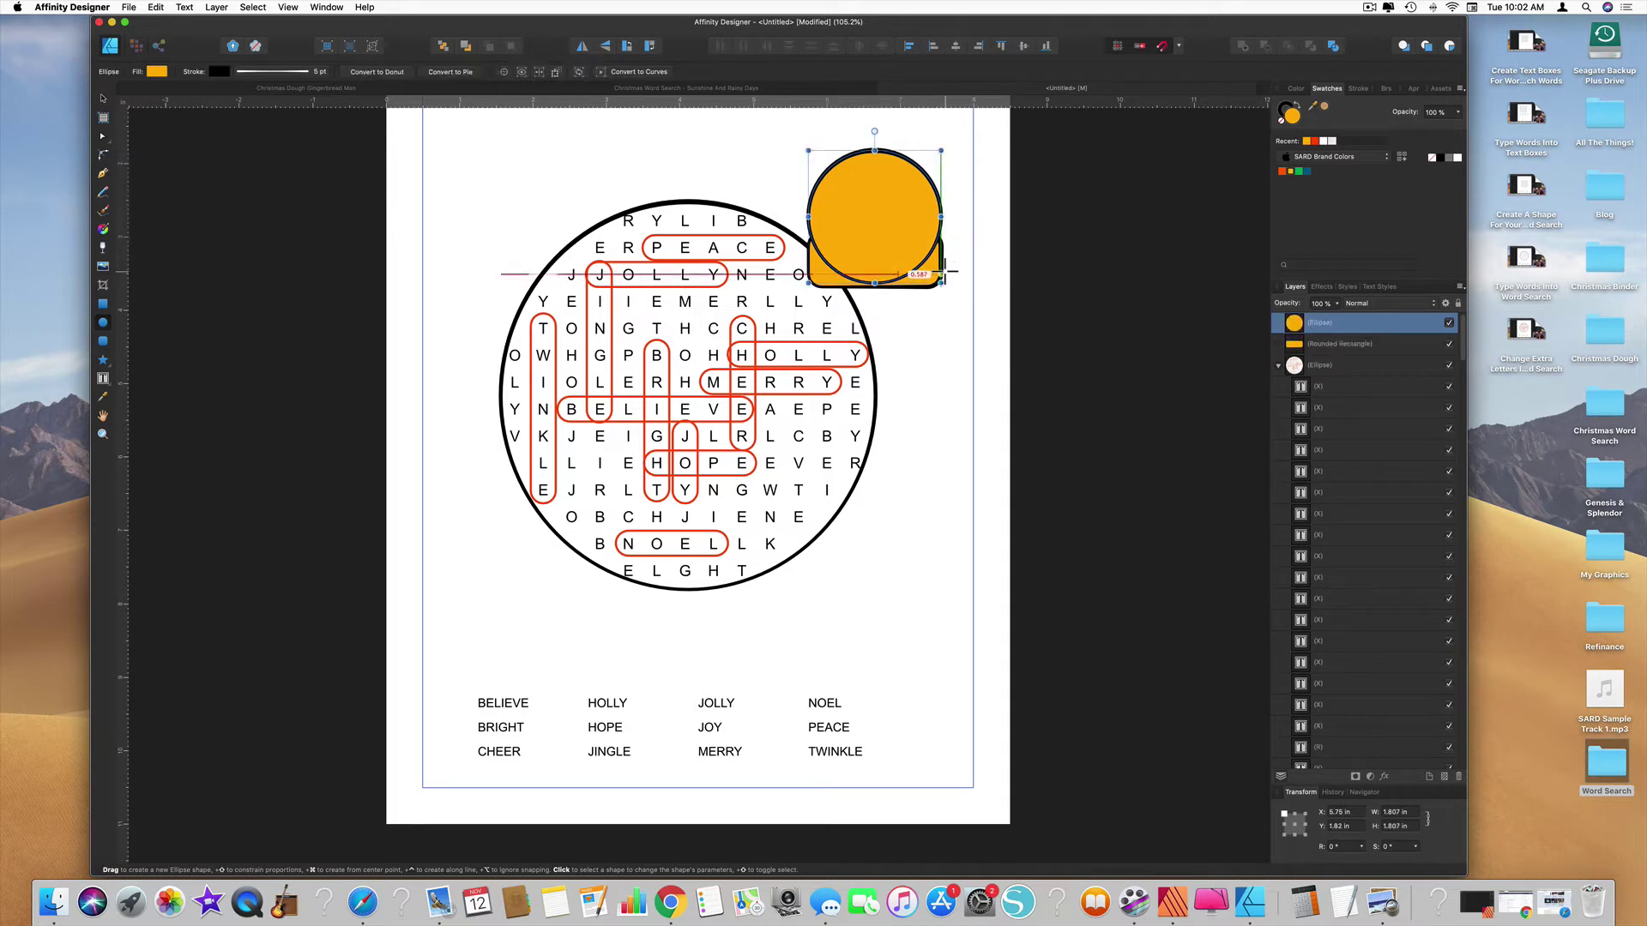
pyautogui.click(103, 98)
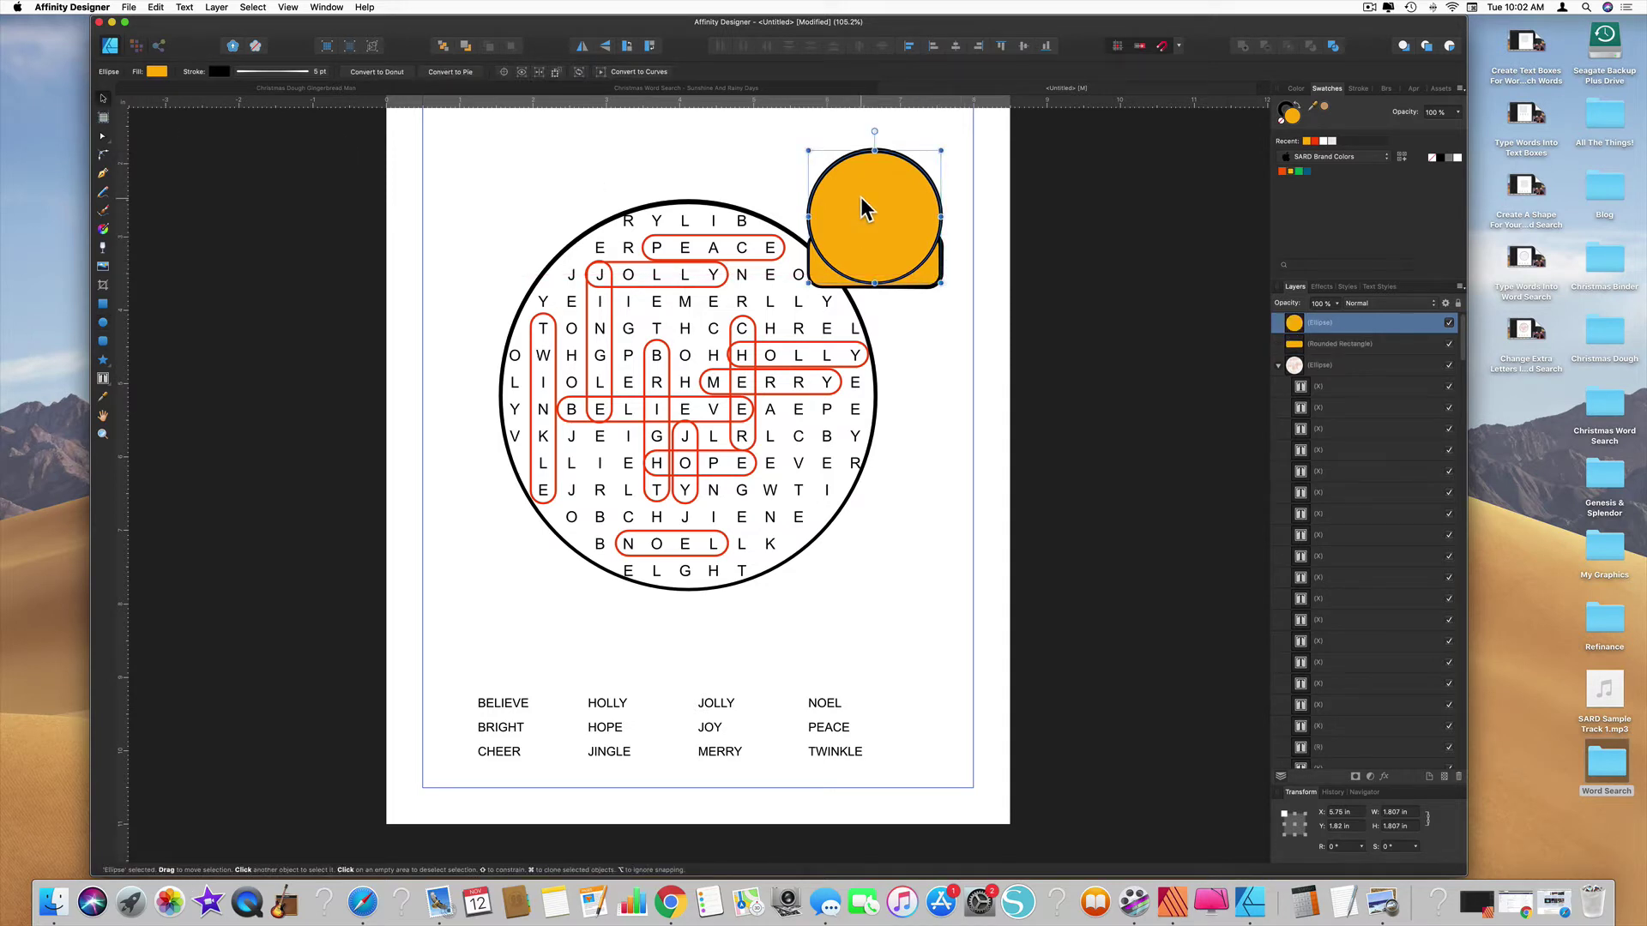
# Duplicate the gold circle and shrink the copy around its centre to about 1.01 in across.
pyautogui.press('super+j')
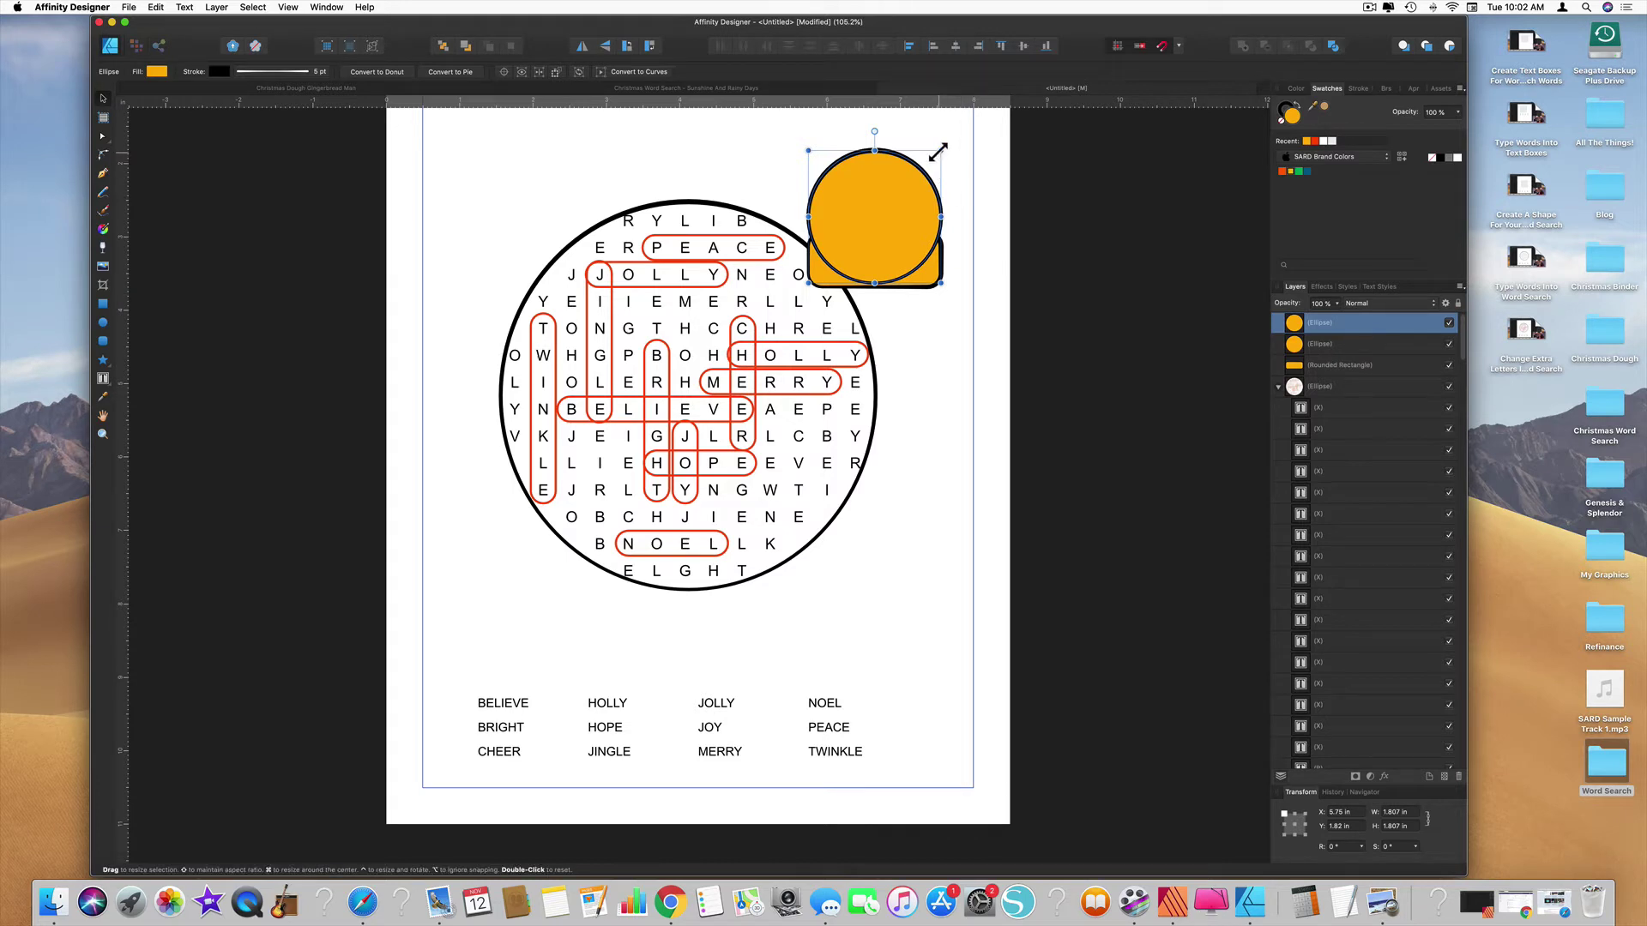
pyautogui.moveTo(937, 152); pyautogui.dragTo(879, 225)
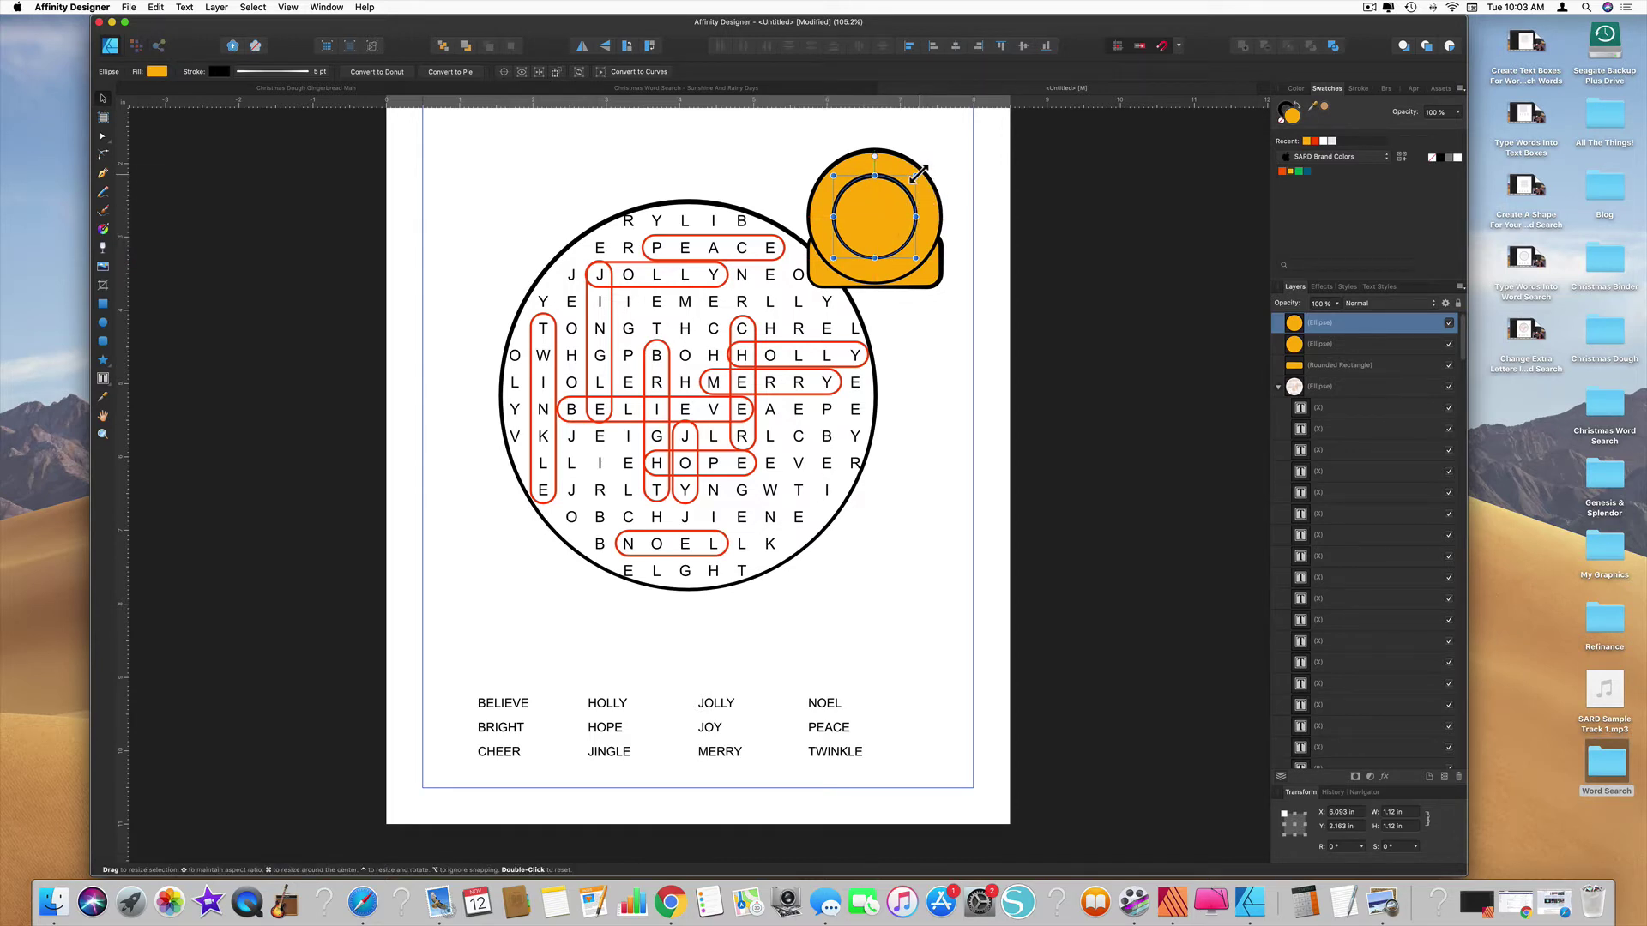
pyautogui.moveTo(918, 174); pyautogui.dragTo(880, 213)
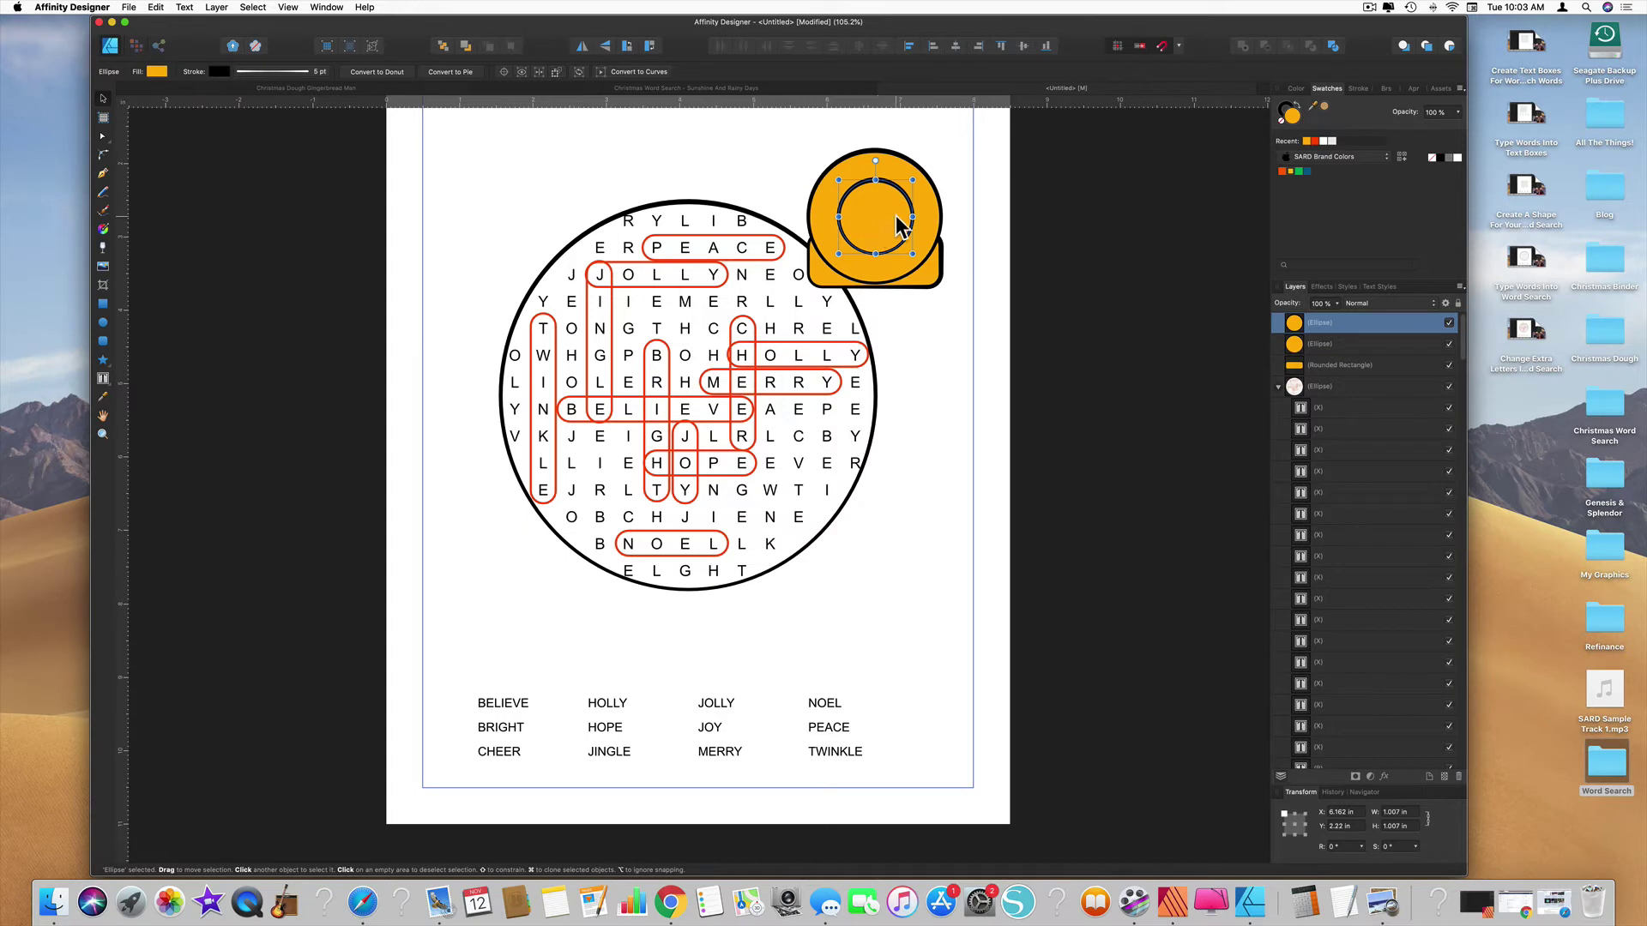
# Subtract the small gold circle from the larger one to form a ring.
pyautogui.keyDown('shift'); pyautogui.click(933, 199); pyautogui.keyUp('shift')
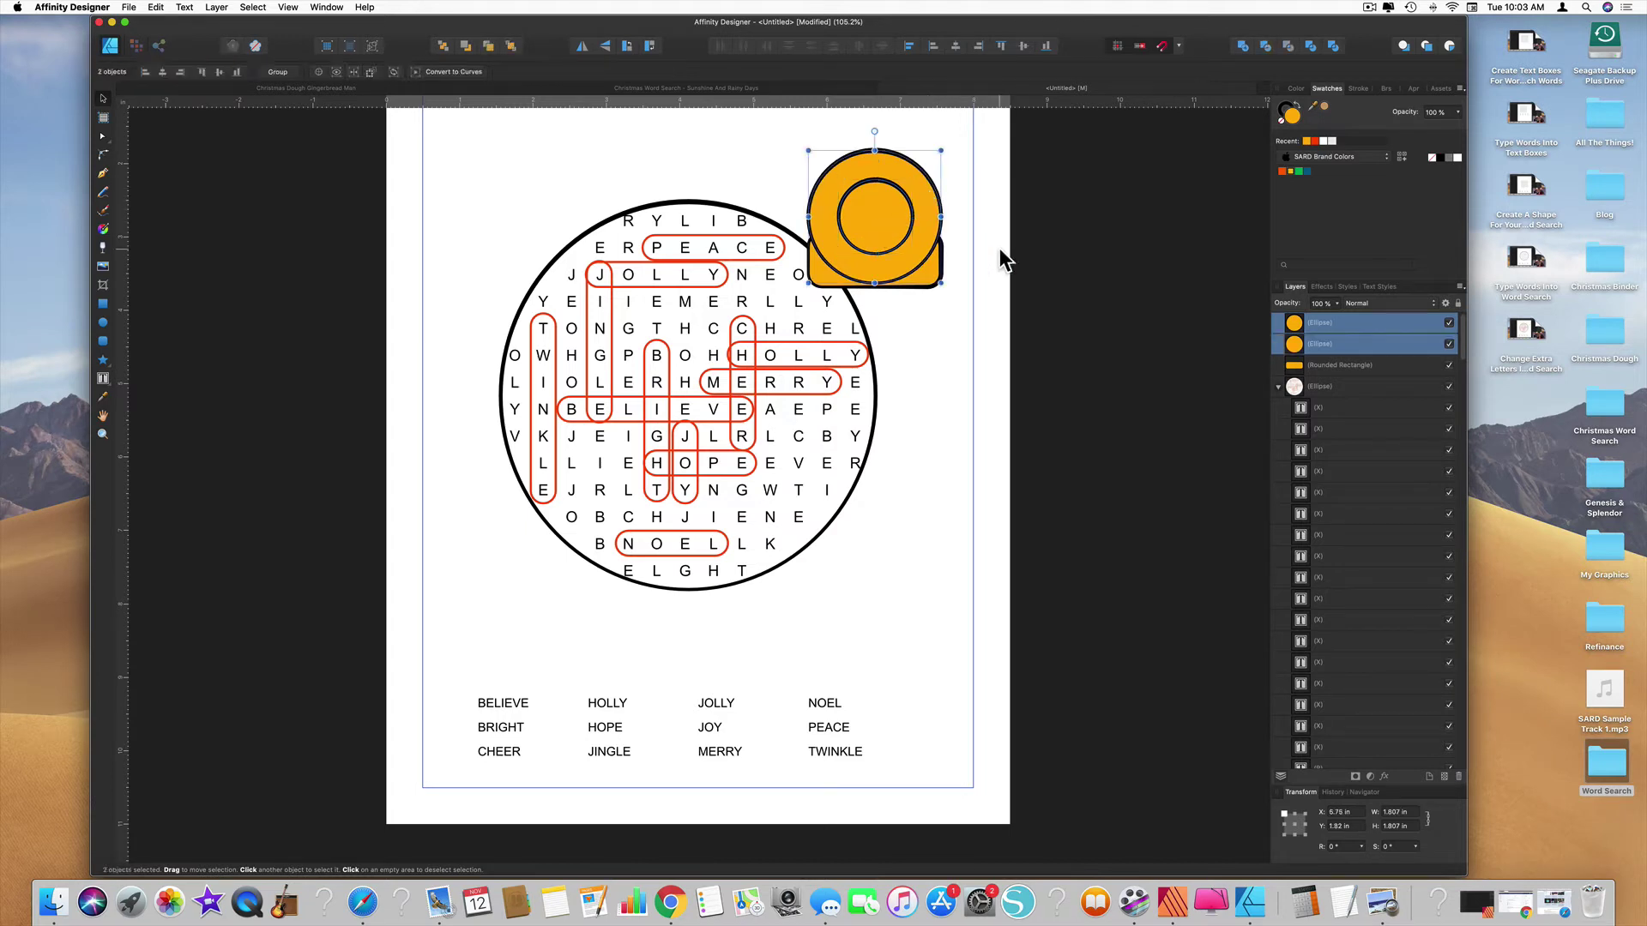
pyautogui.click(1267, 49)
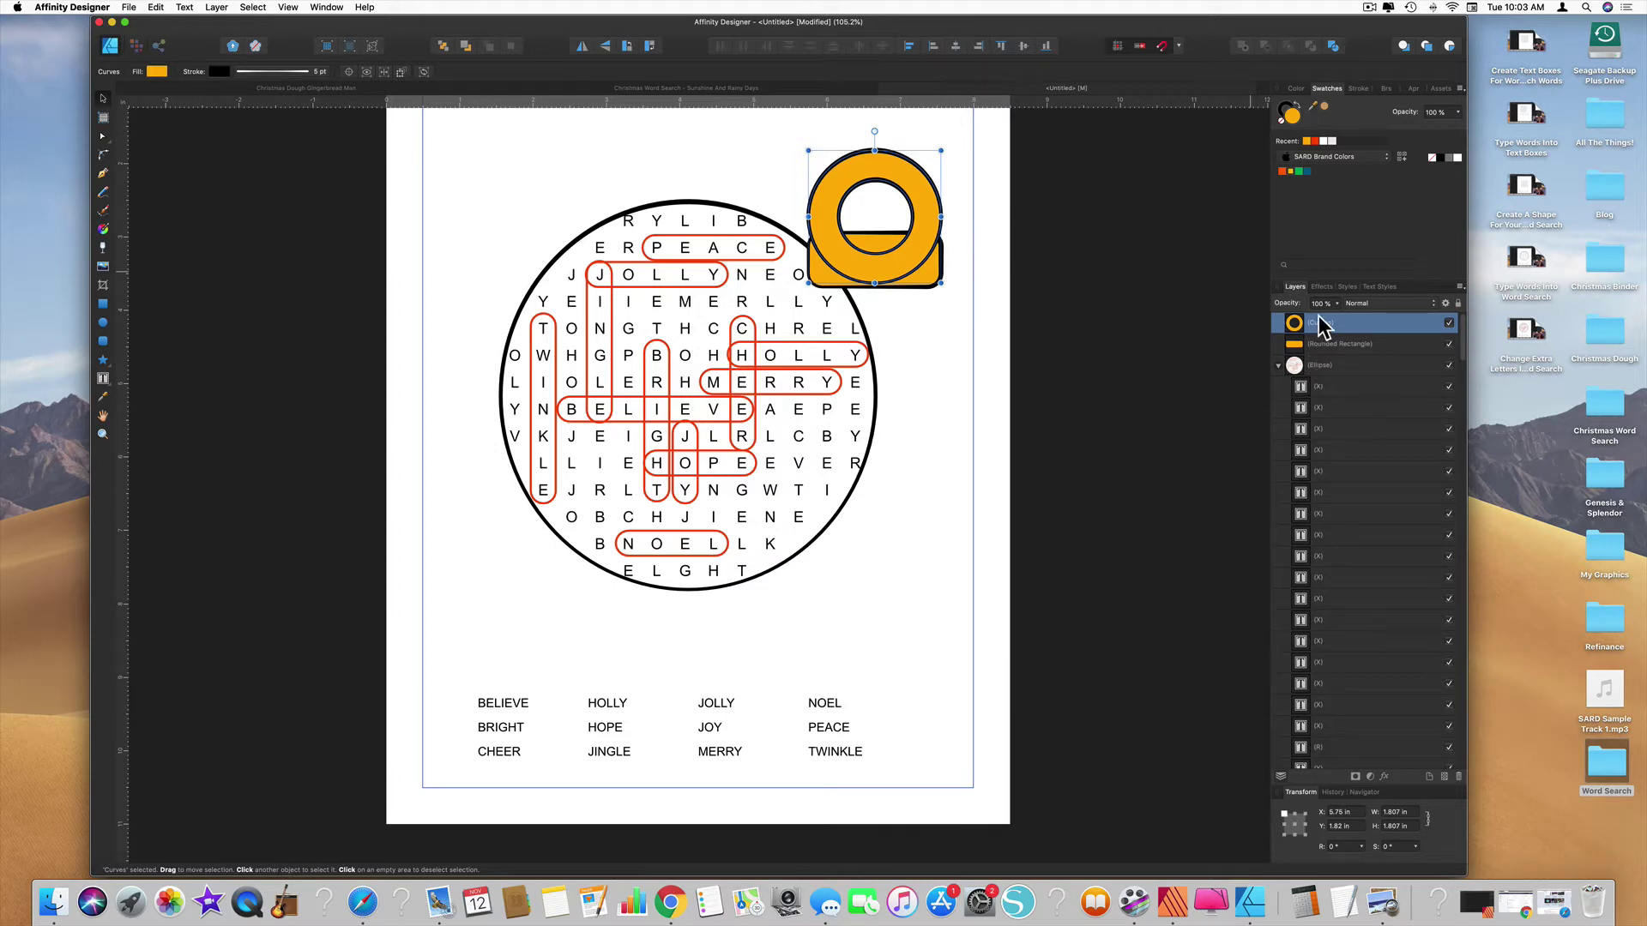
# Place the ring behind the rounded rectangle, shrink it to about 1.74 in across and lower it, centred on the rectangle.
pyautogui.moveTo(1309, 324)
pyautogui.mouseDown()
pyautogui.moveTo(1317, 339)
pyautogui.moveTo(1278, 358)
pyautogui.moveTo(1291, 364)
pyautogui.mouseUp()
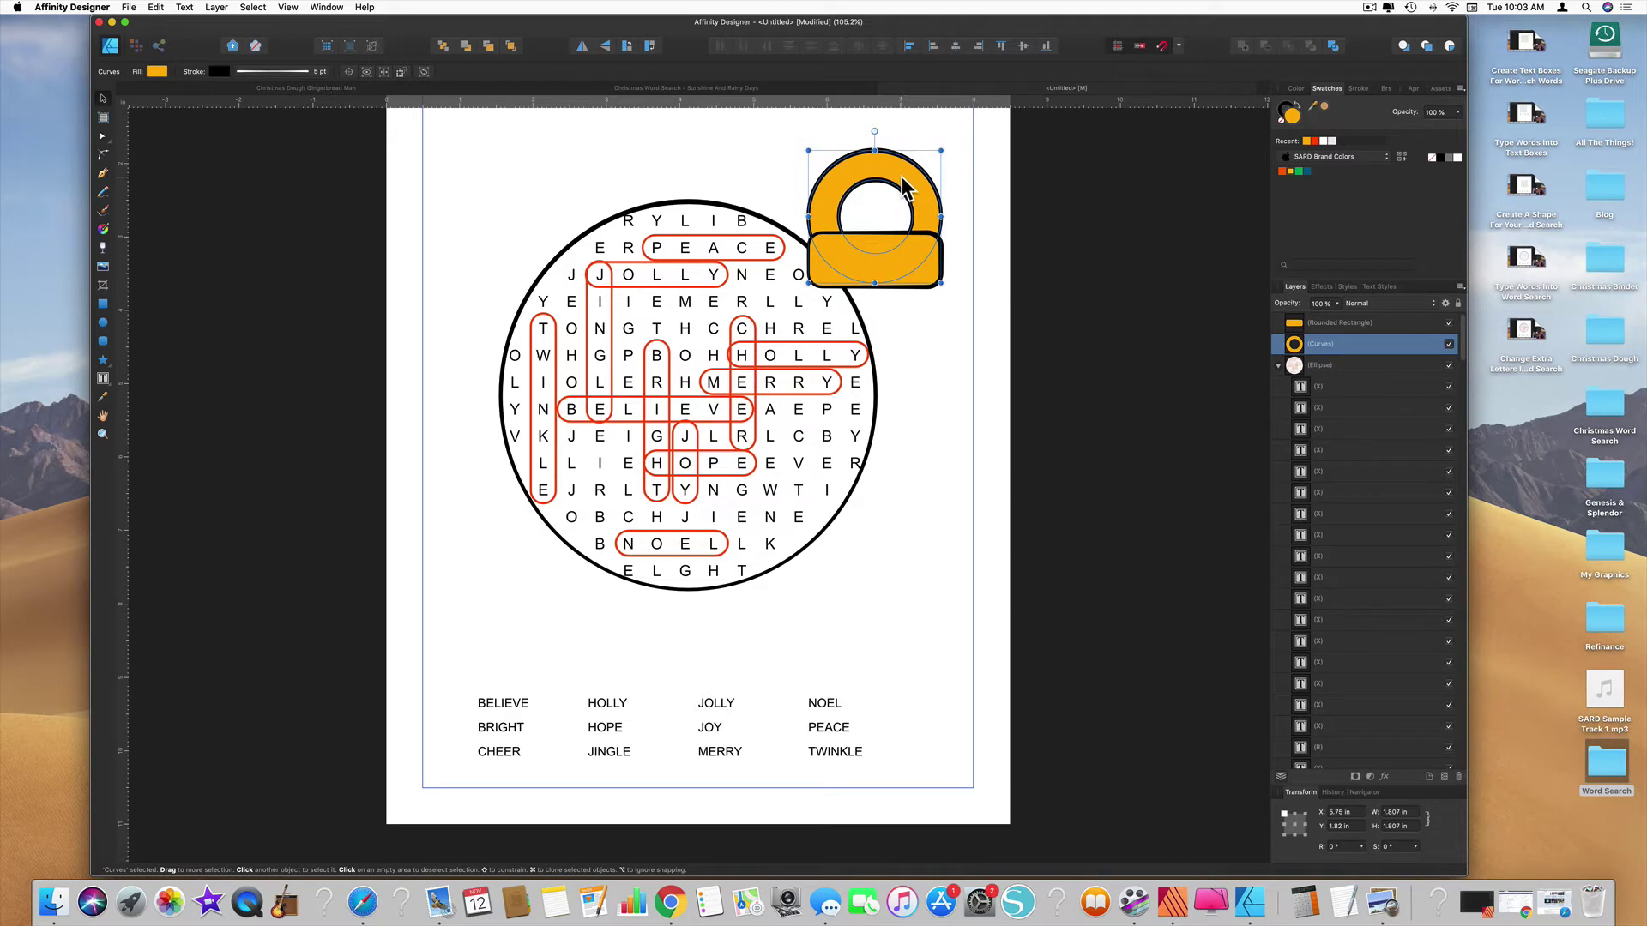
pyautogui.moveTo(901, 176); pyautogui.dragTo(910, 215)
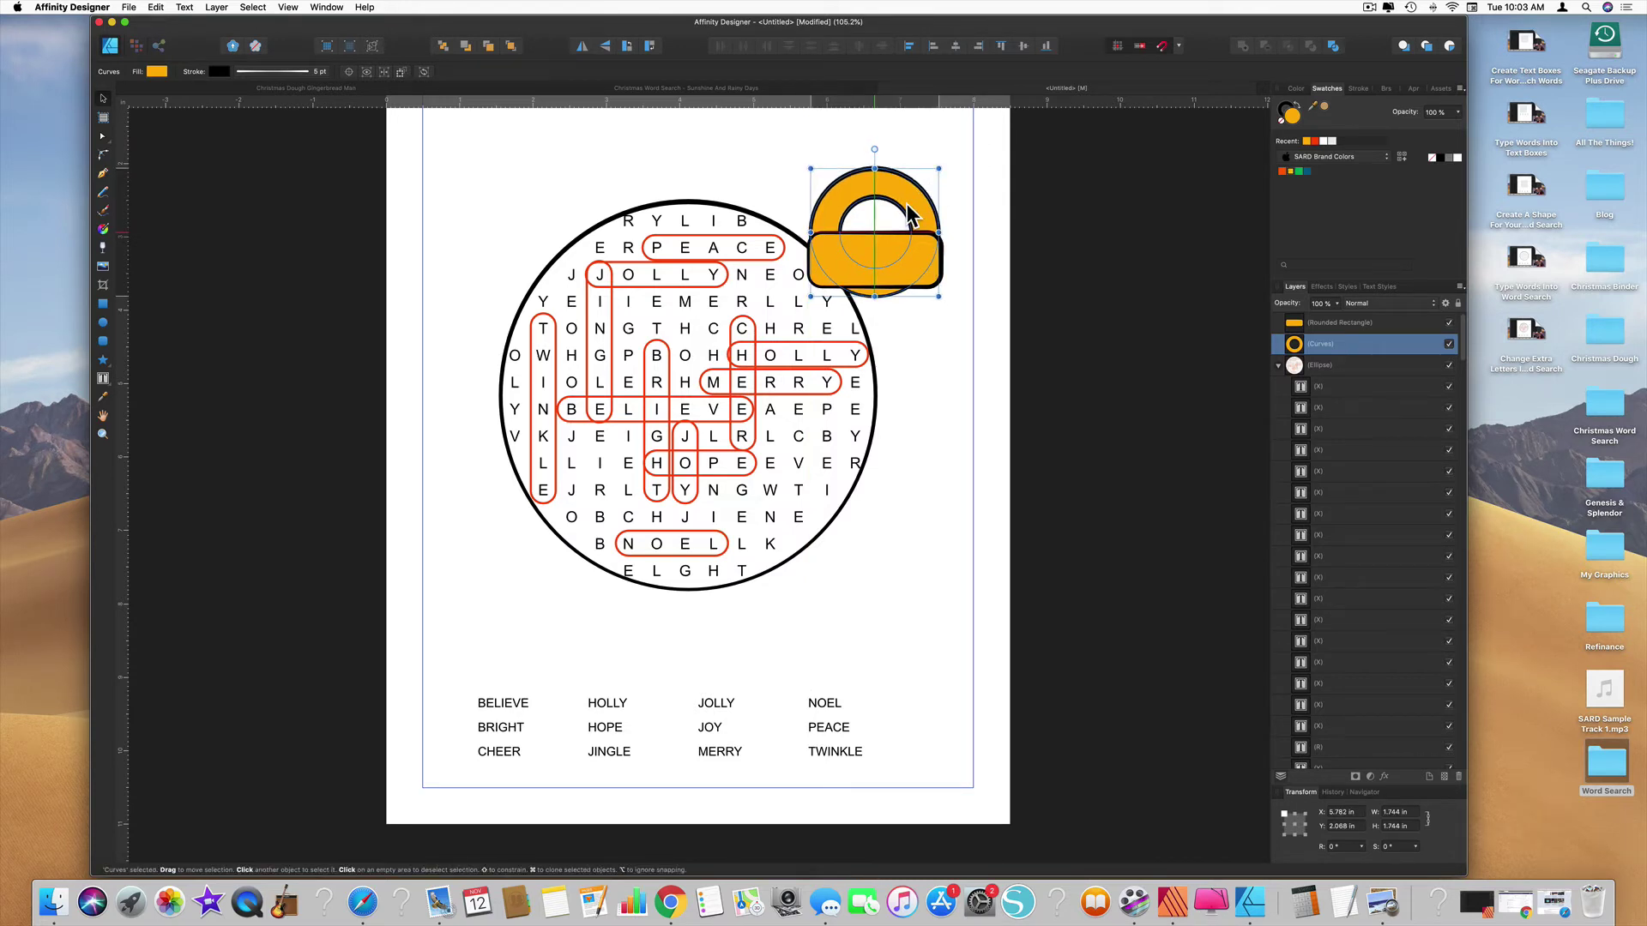
pyautogui.moveTo(910, 216); pyautogui.dragTo(910, 216)
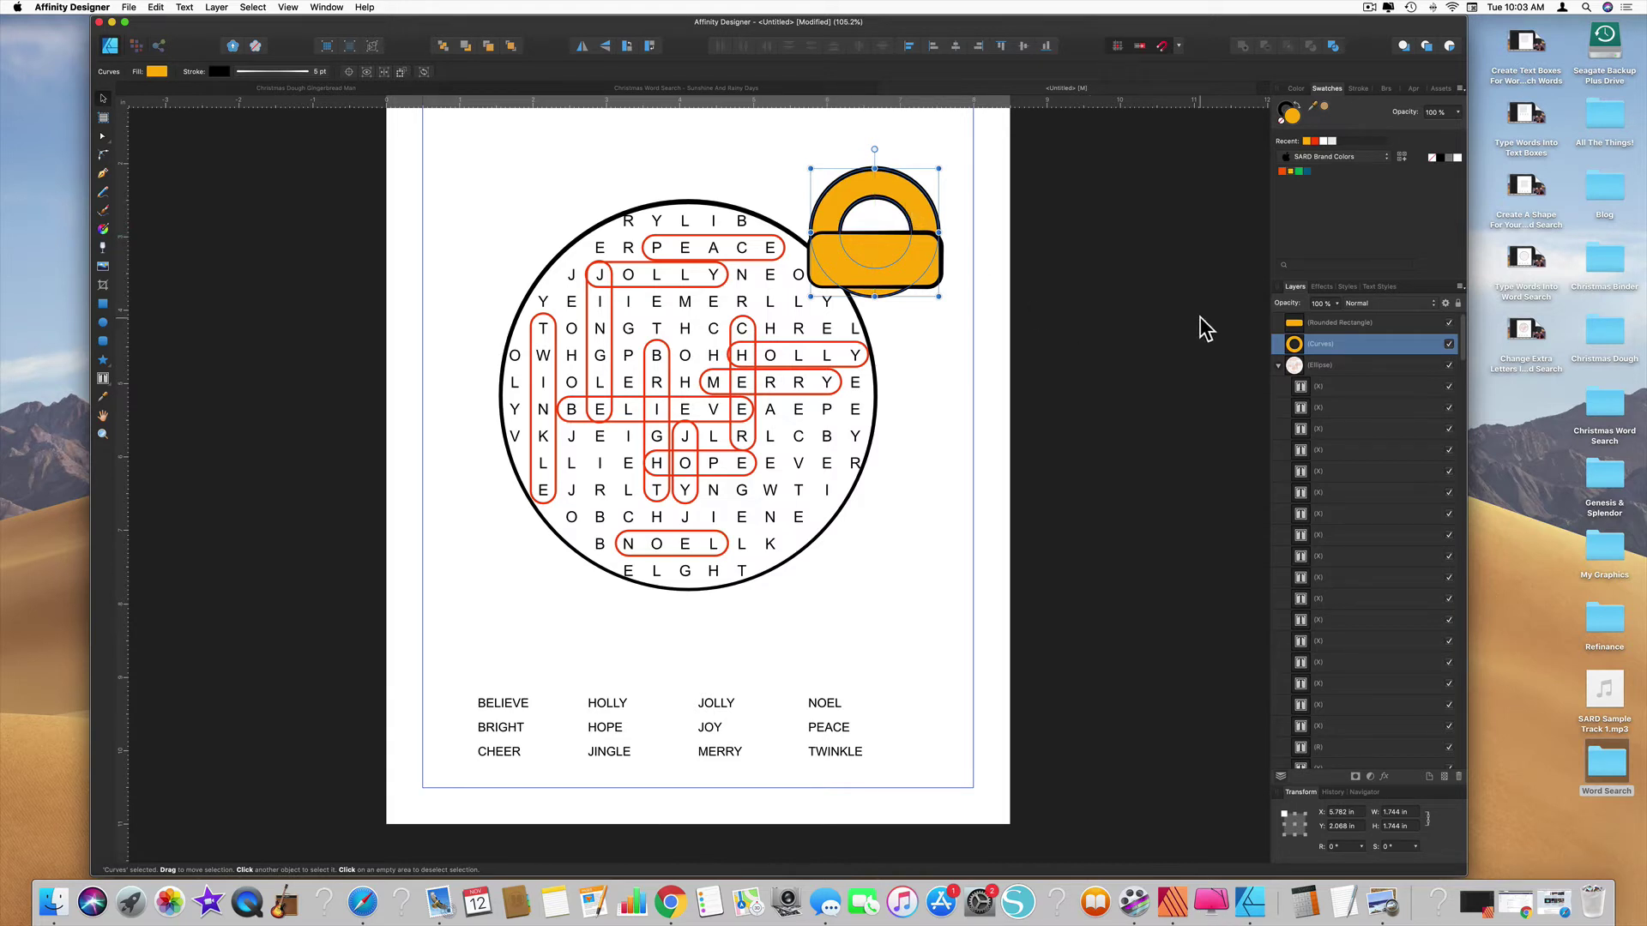
# Try merging the ring and the rounded rectangle into one shape with Add, and undo the merge.
pyautogui.keyDown('shift'); pyautogui.click(892, 266); pyautogui.keyUp('shift')
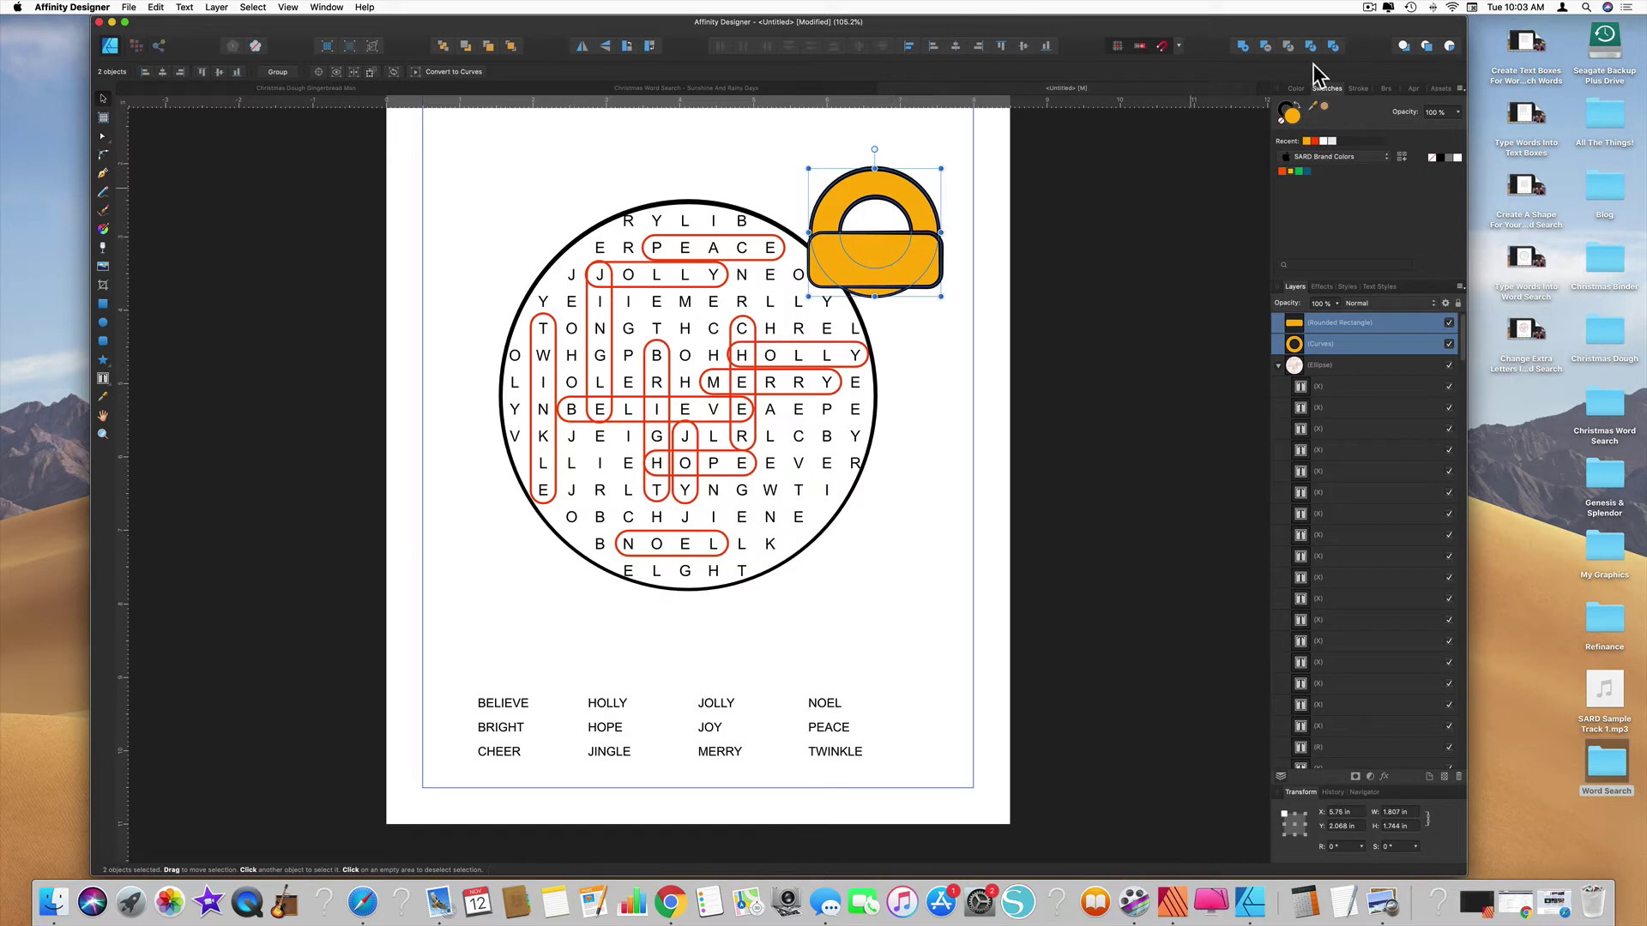
pyautogui.click(1244, 48)
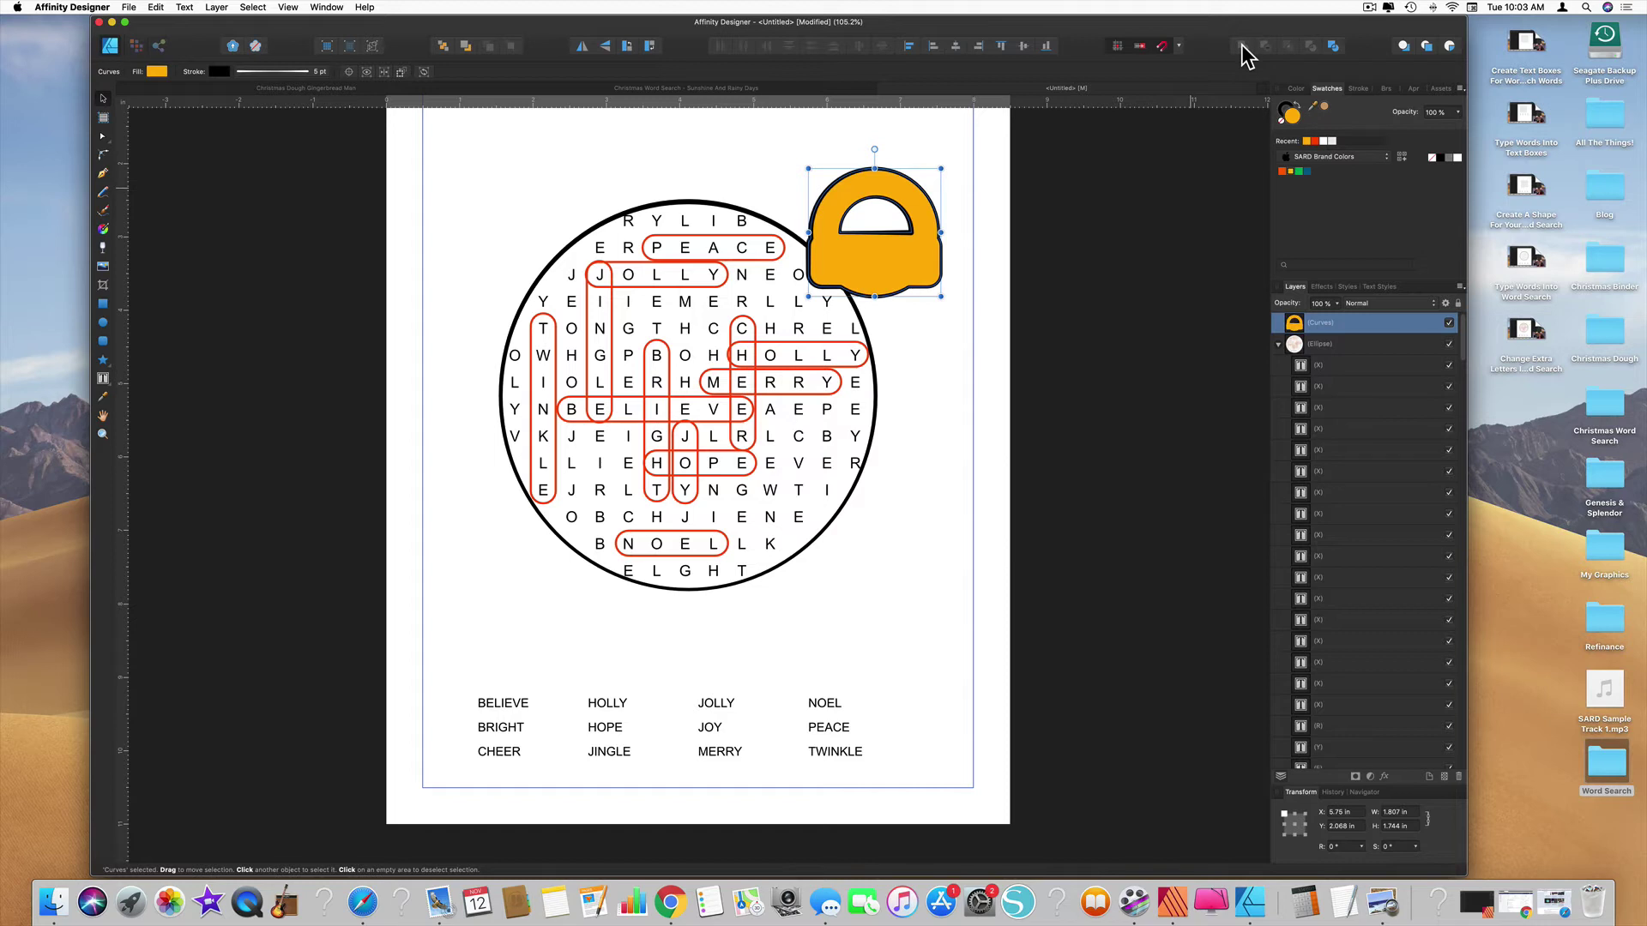
pyautogui.press('super+z')
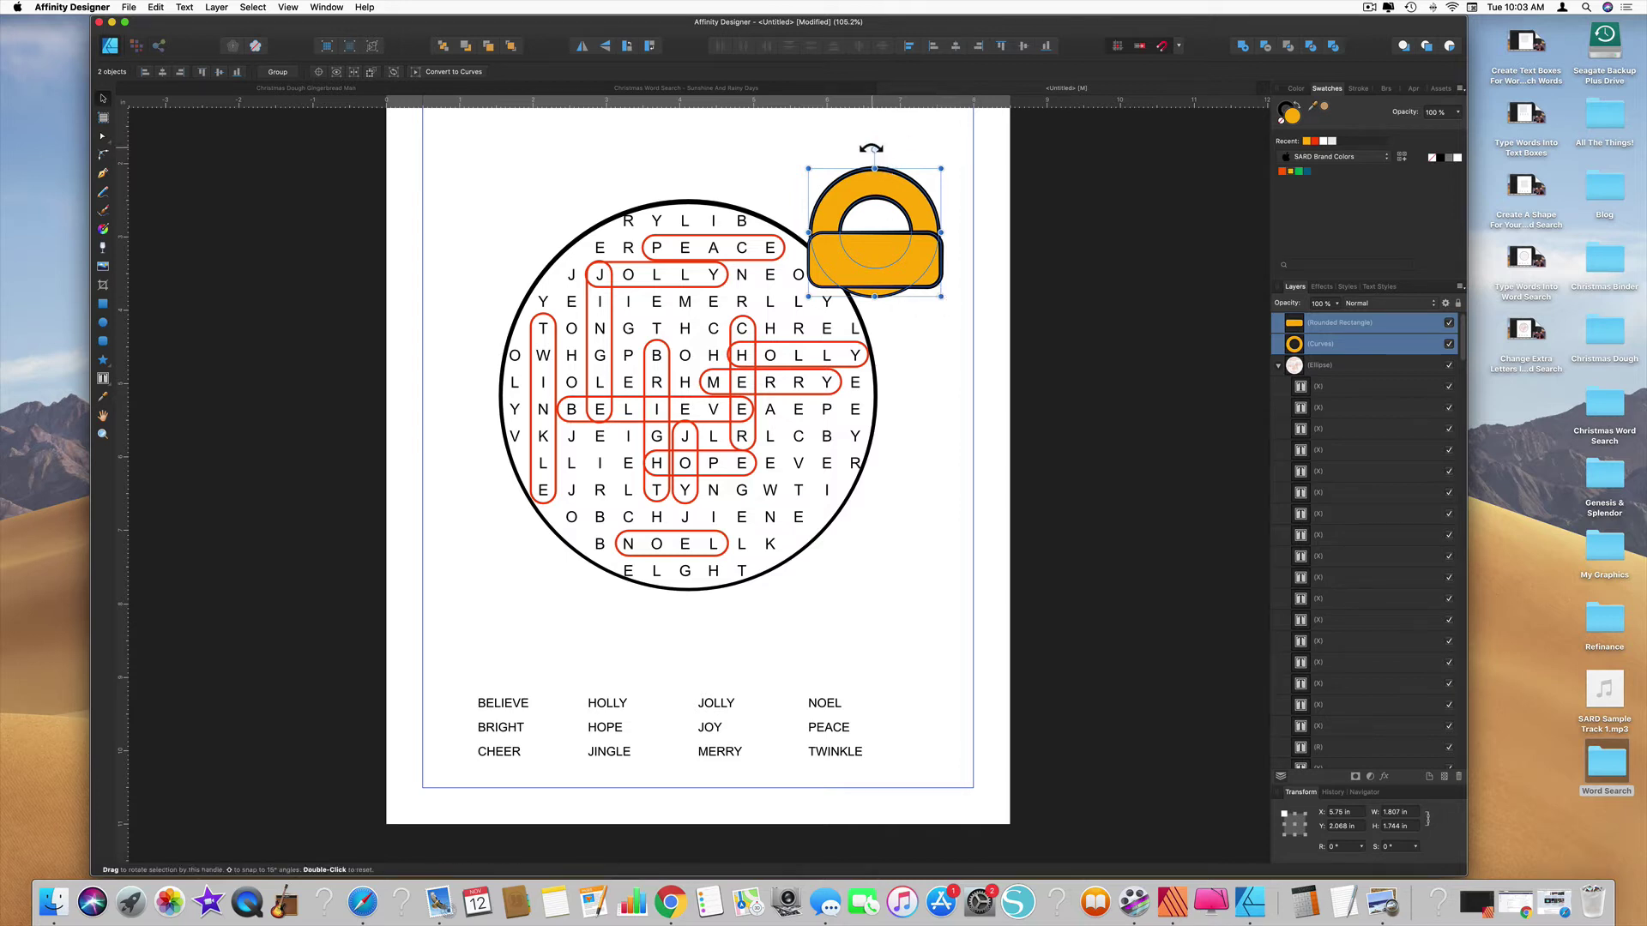
# Rotate the ring and rounded rectangle together about 45° clockwise and seat them on the word-search circle's upper-right edge.
pyautogui.moveTo(875, 149)
pyautogui.mouseDown()
pyautogui.moveTo(898, 157)
pyautogui.moveTo(875, 155)
pyautogui.mouseUp()
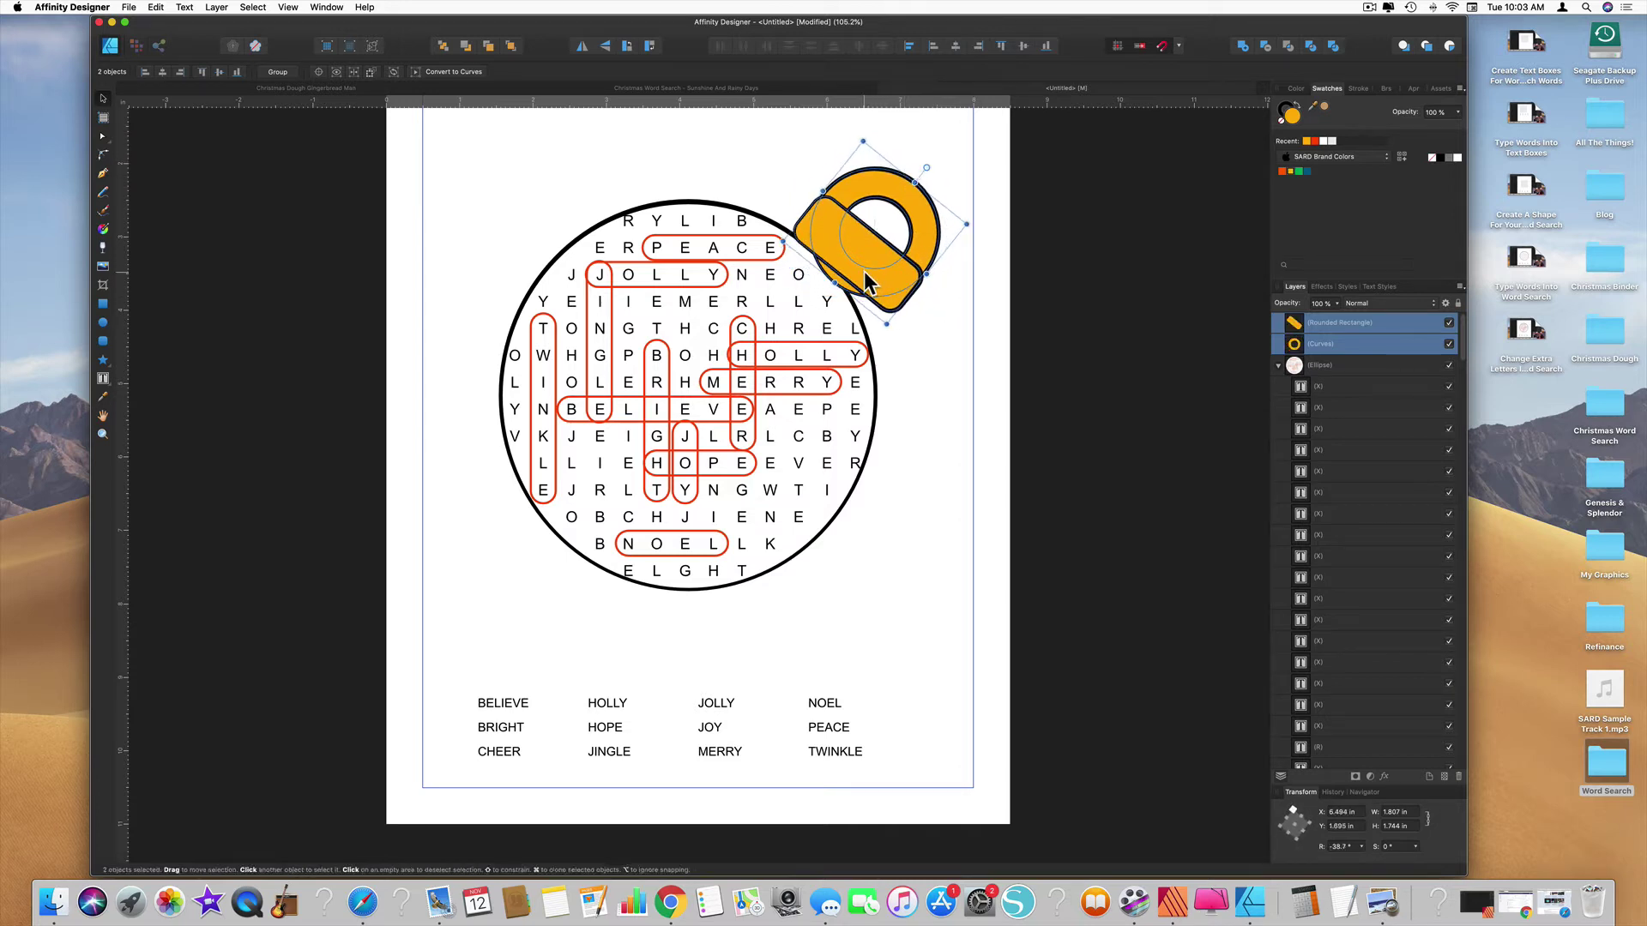
pyautogui.moveTo(878, 280); pyautogui.dragTo(860, 260)
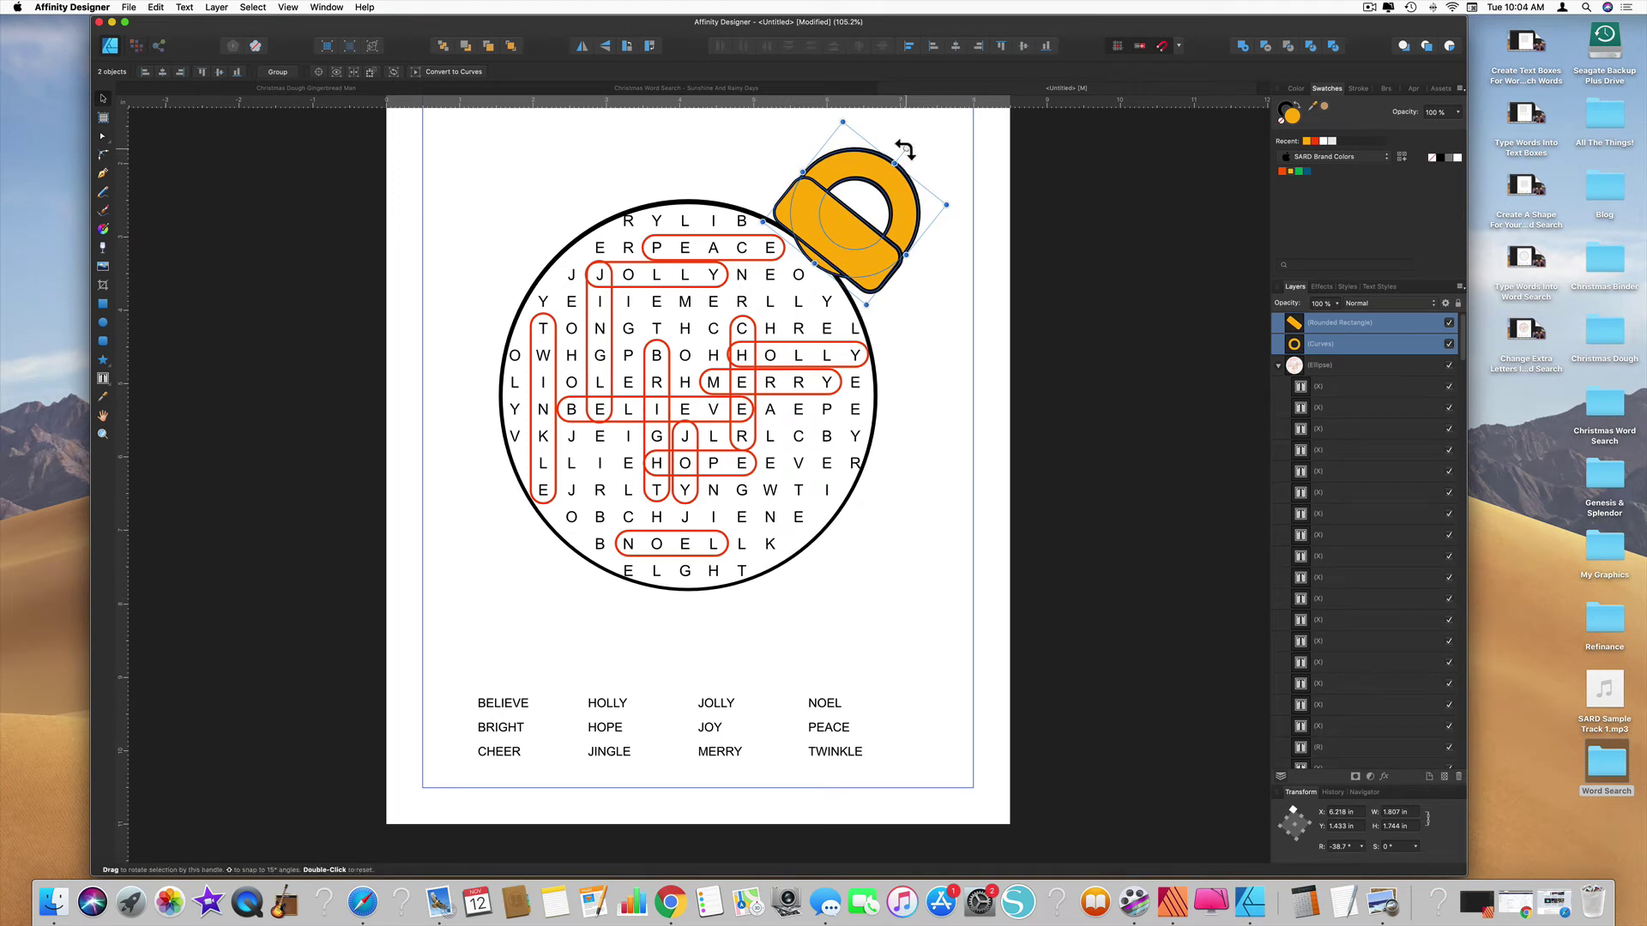
pyautogui.moveTo(902, 149); pyautogui.dragTo(907, 158)
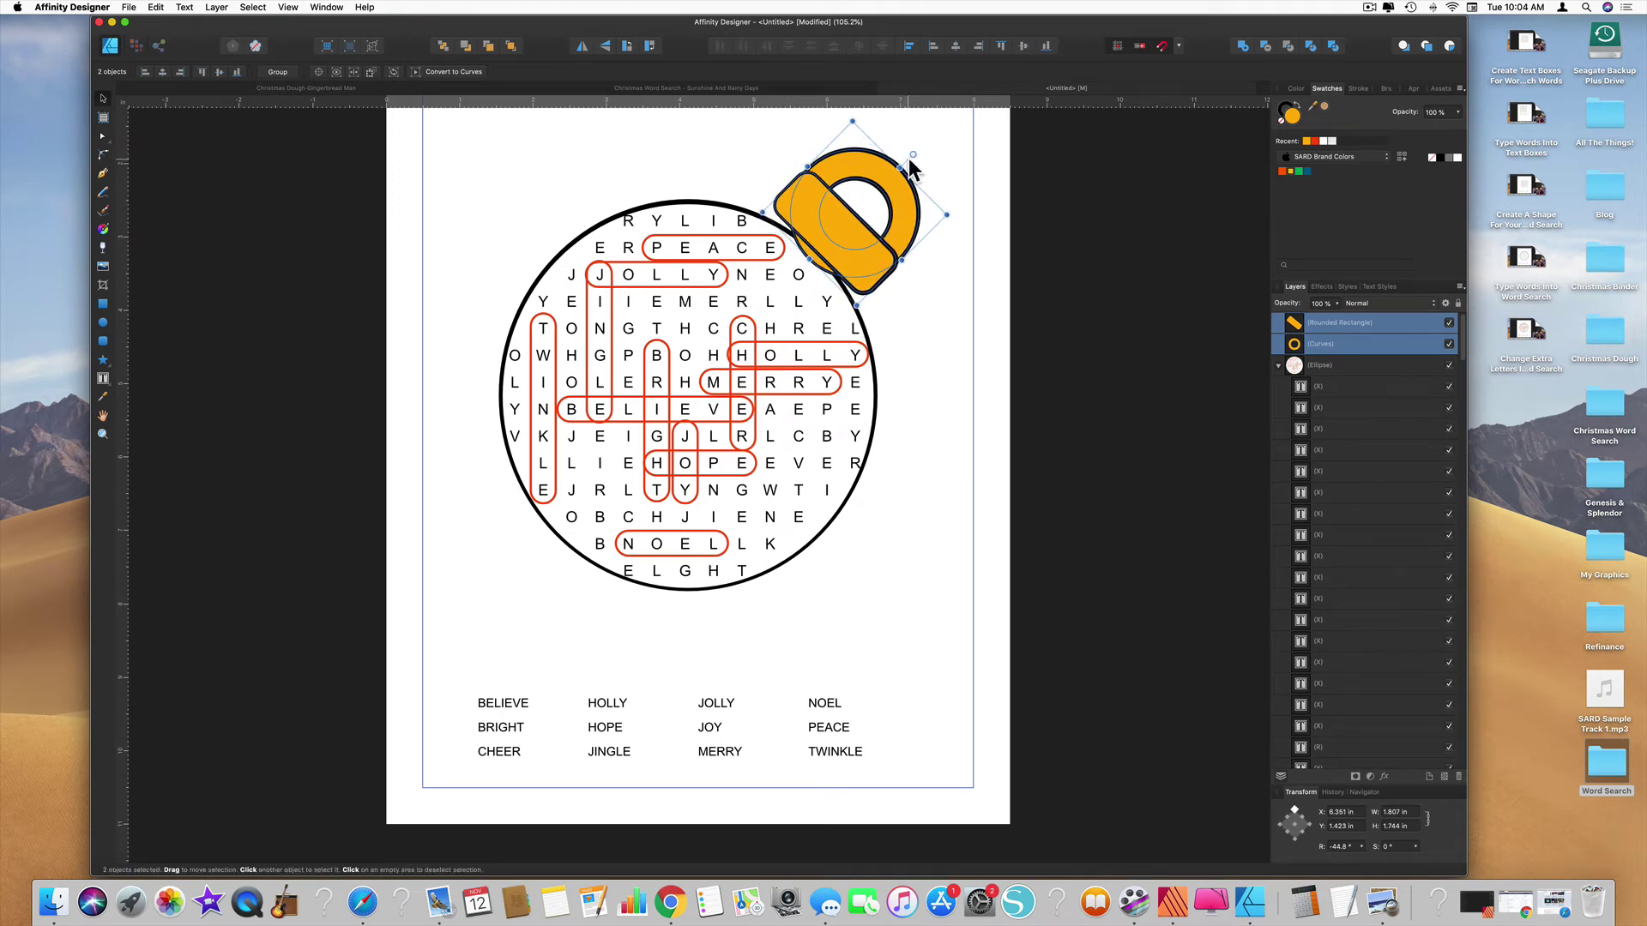
pyautogui.moveTo(839, 223); pyautogui.dragTo(835, 240)
# Collapse the word-search circle's layer and move the ring's layer directly beneath it in the stacking order.
pyautogui.click(1309, 345)
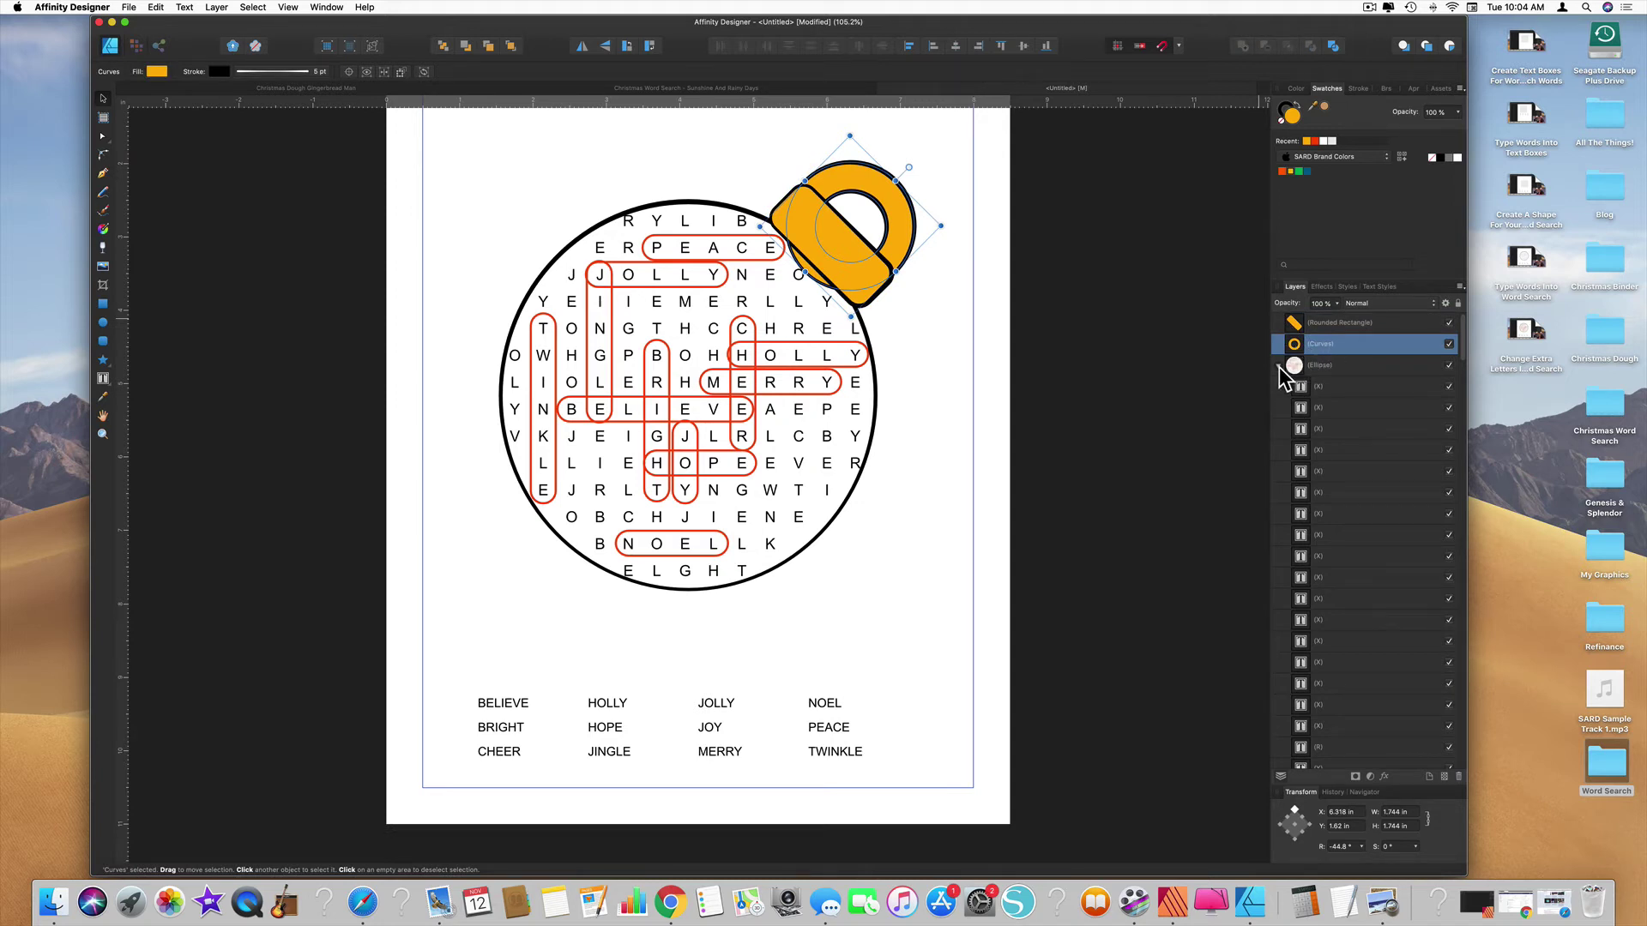
pyautogui.click(1278, 367)
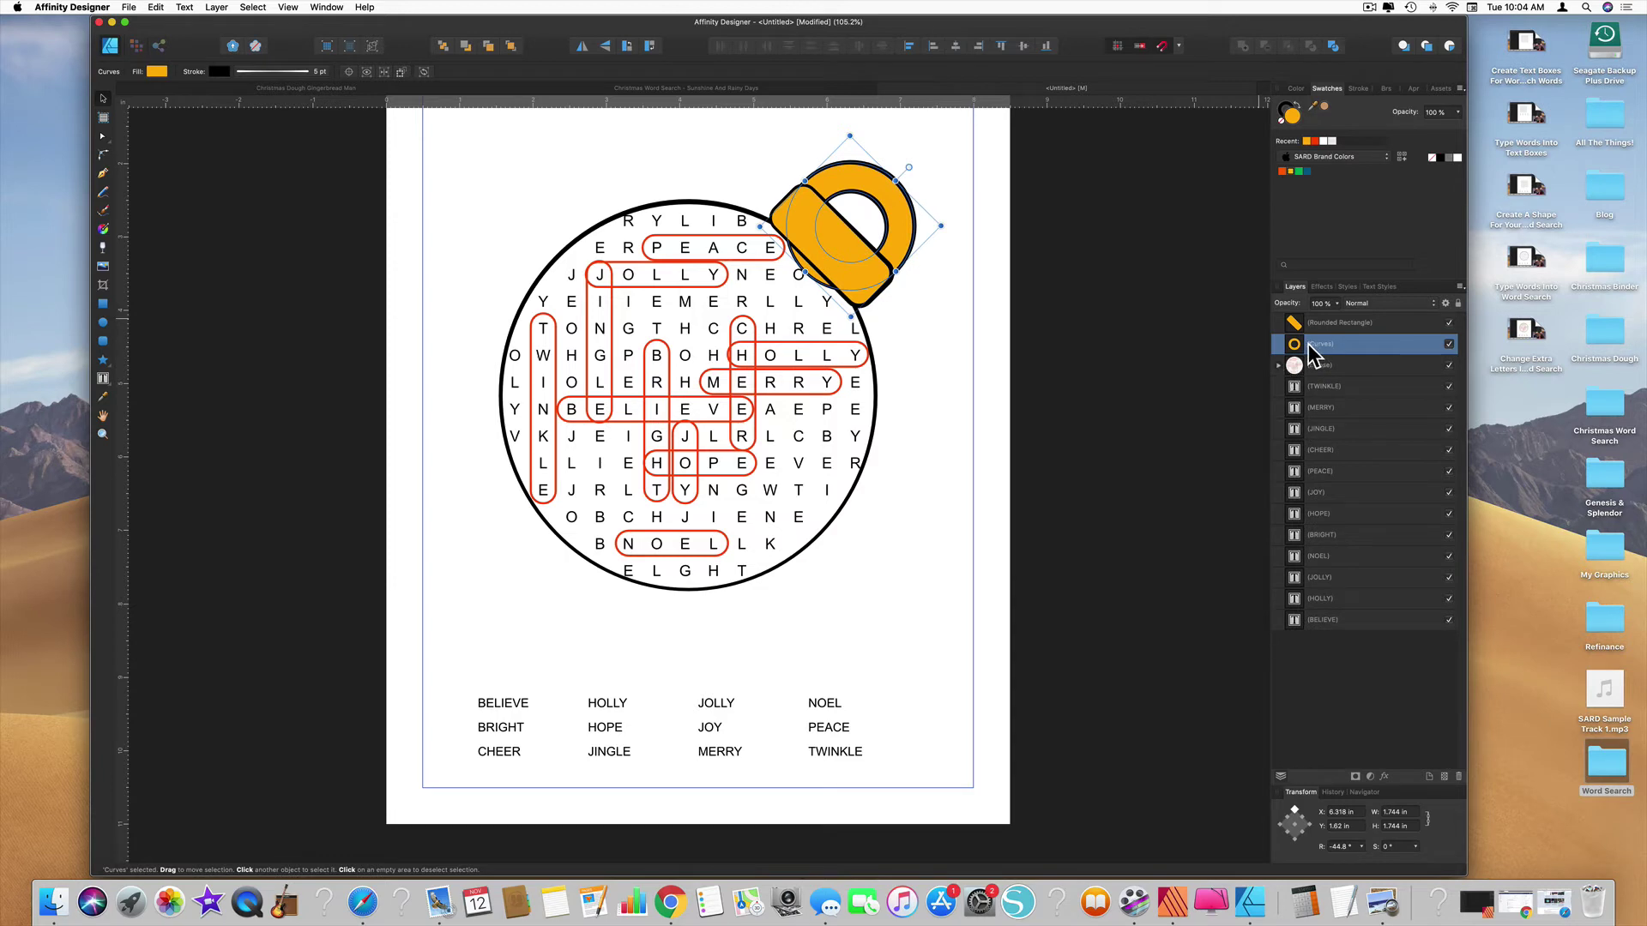
pyautogui.moveTo(1308, 346); pyautogui.dragTo(1289, 384)
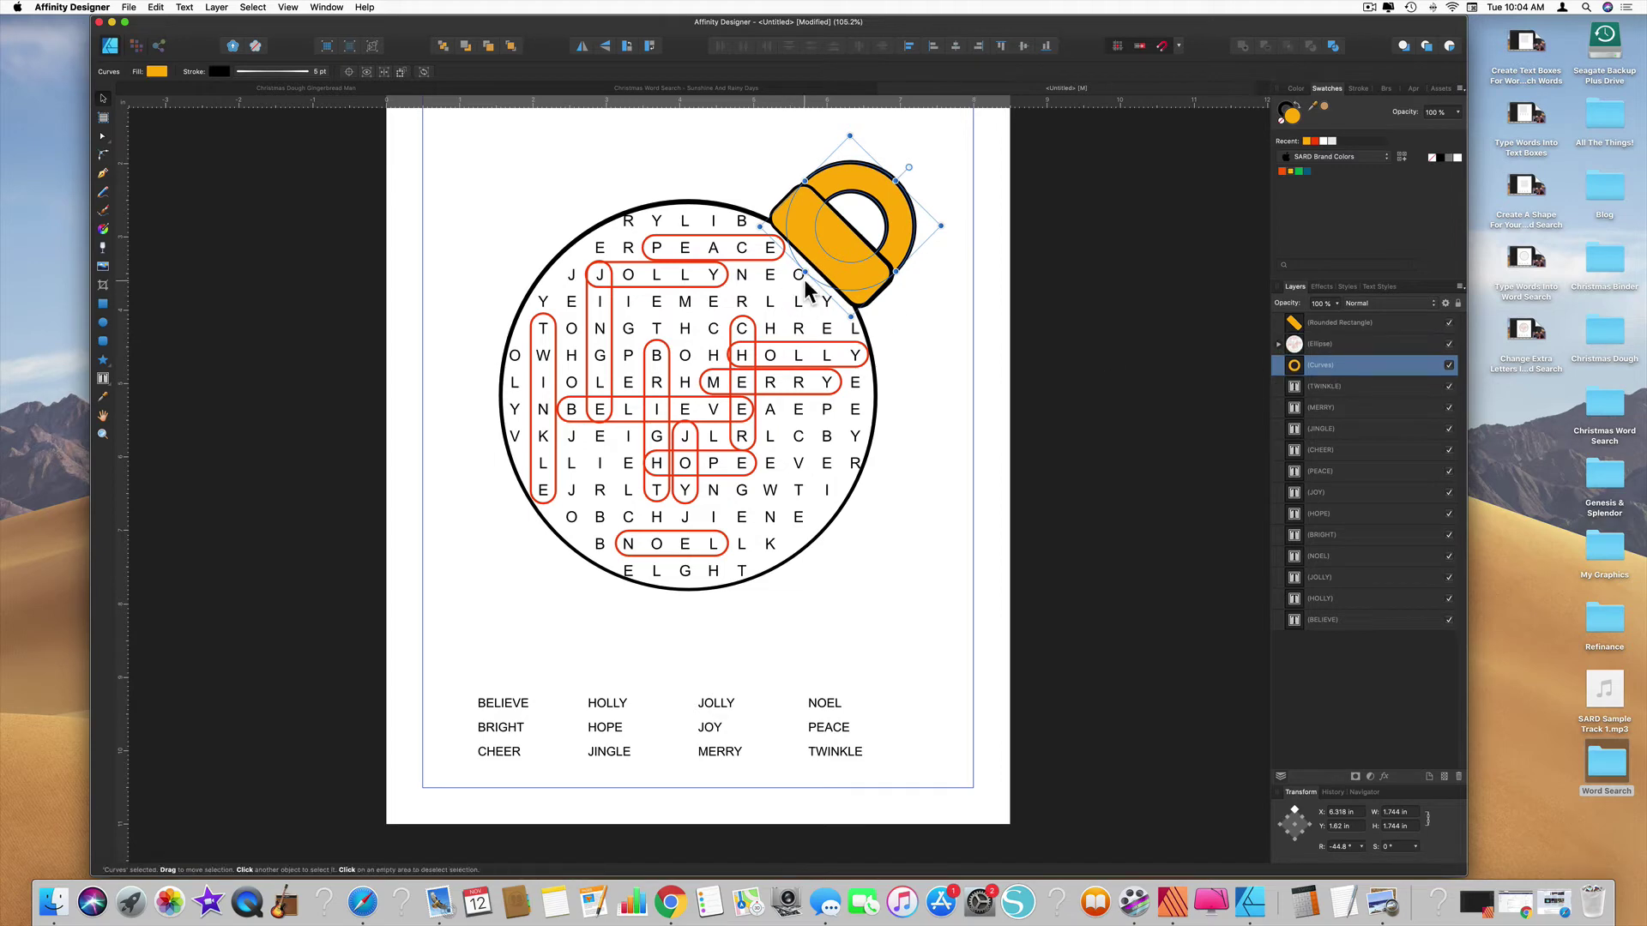
pyautogui.click(932, 338)
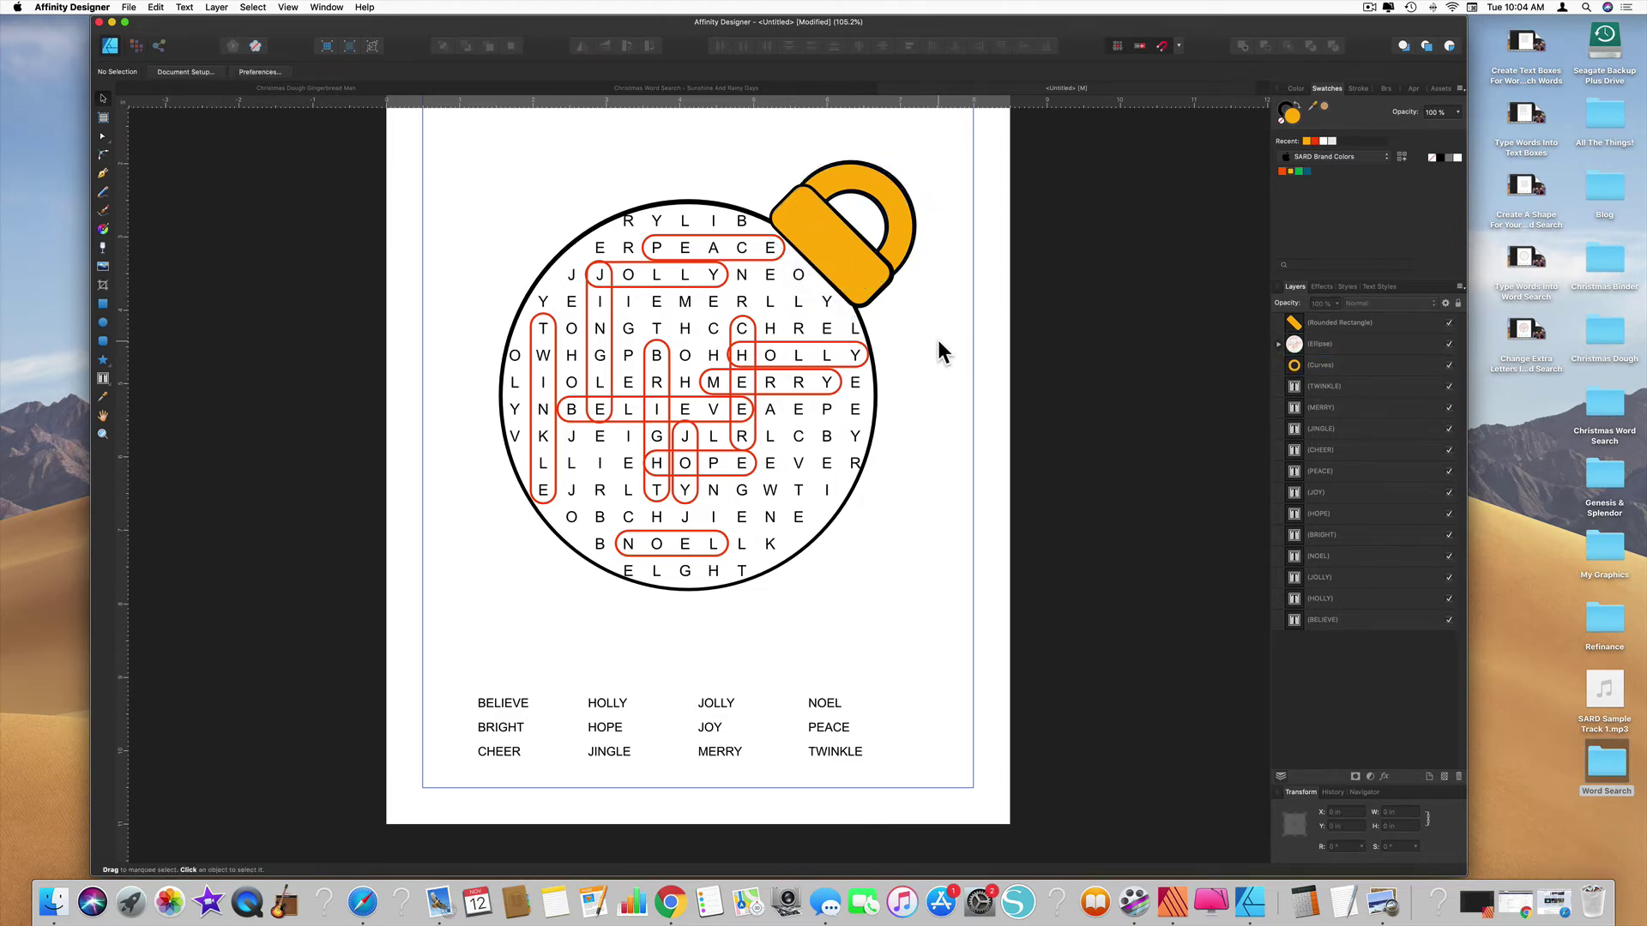
# Select the word-search circle, cap and ring together and move the whole ornament down and to the right, just above the word list.
pyautogui.scroll(3, 938, 340)
pyautogui.hscroll(2, 938, 340)
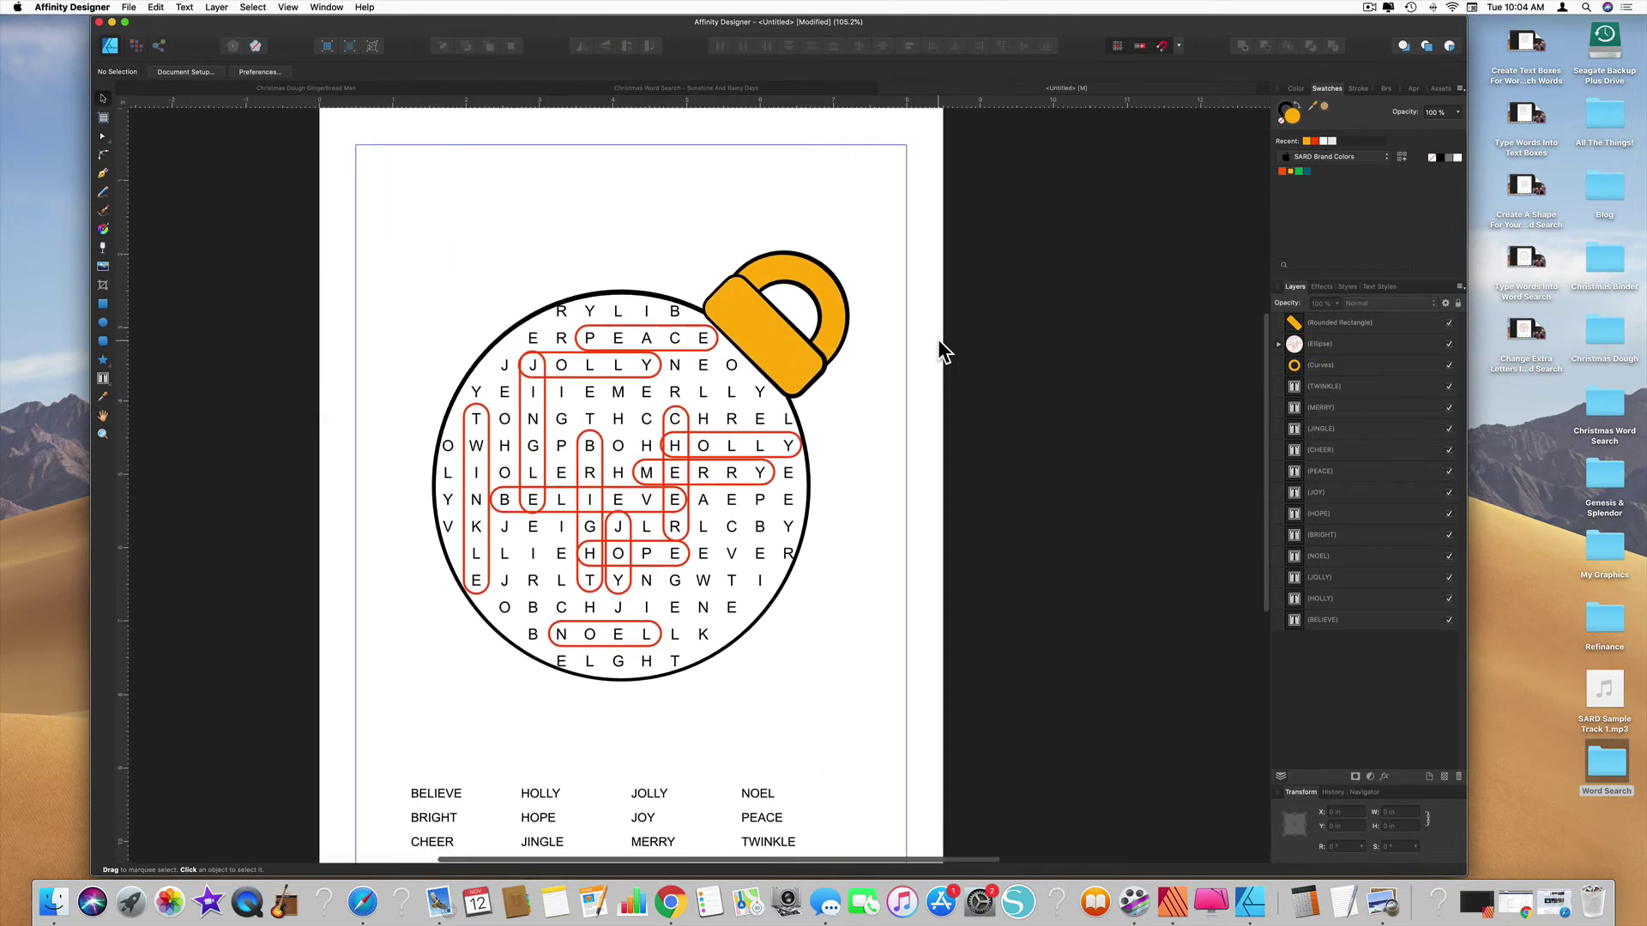
pyautogui.scroll(-1, 938, 338)
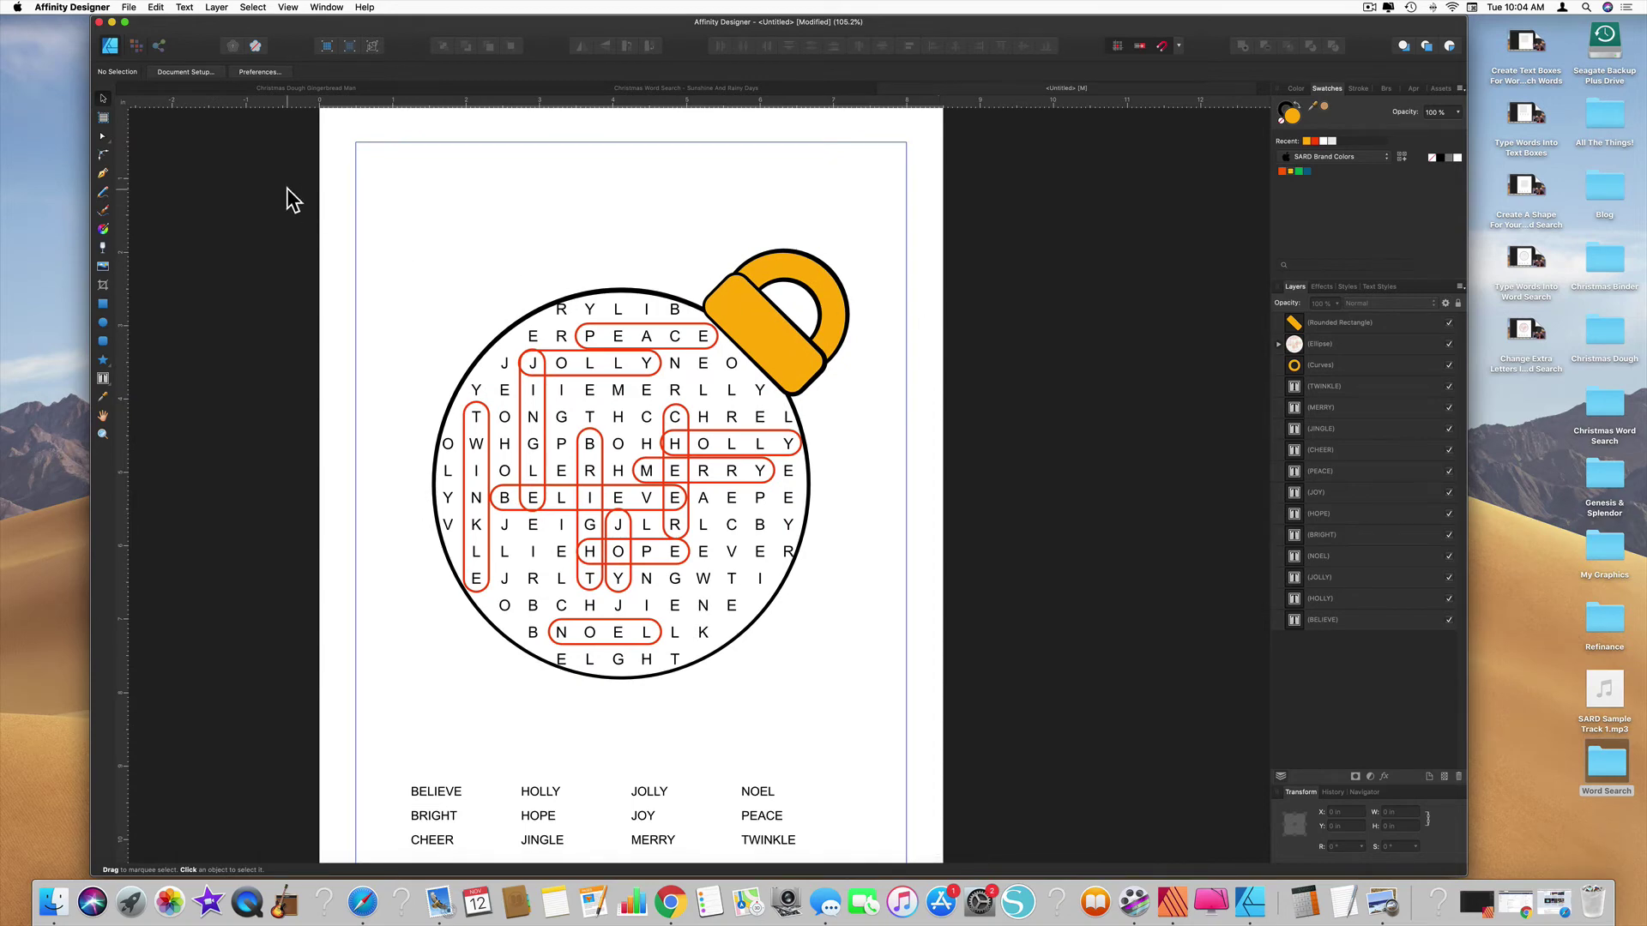
pyautogui.moveTo(283, 127); pyautogui.dragTo(1117, 726)
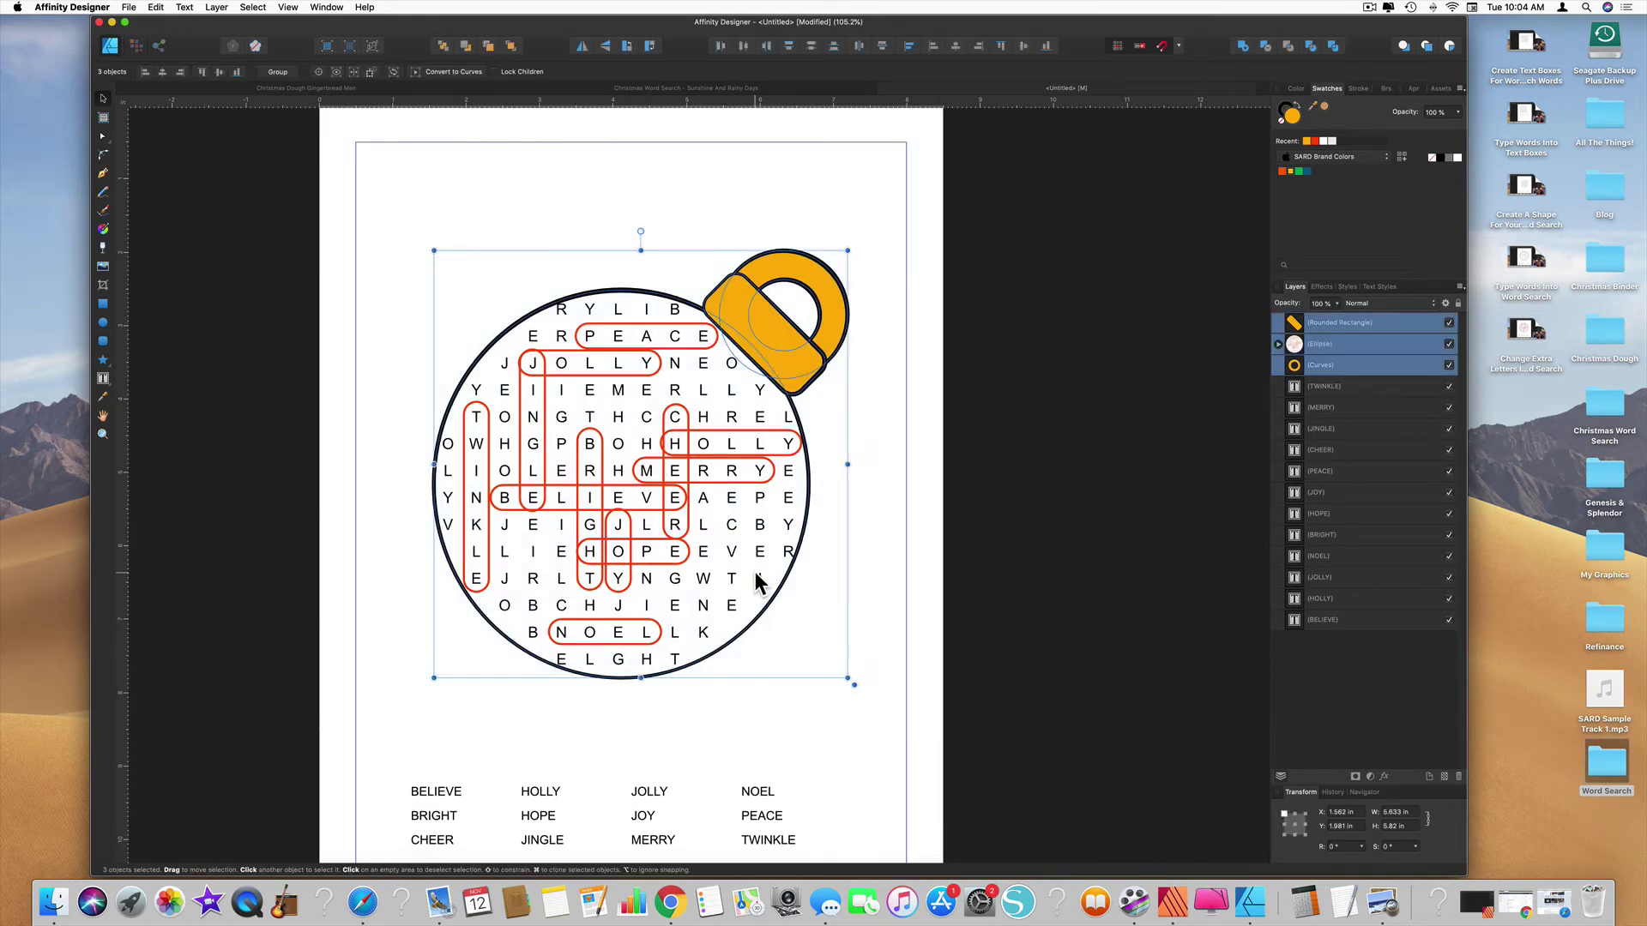
pyautogui.moveTo(786, 604); pyautogui.dragTo(809, 642)
pyautogui.click(476, 272)
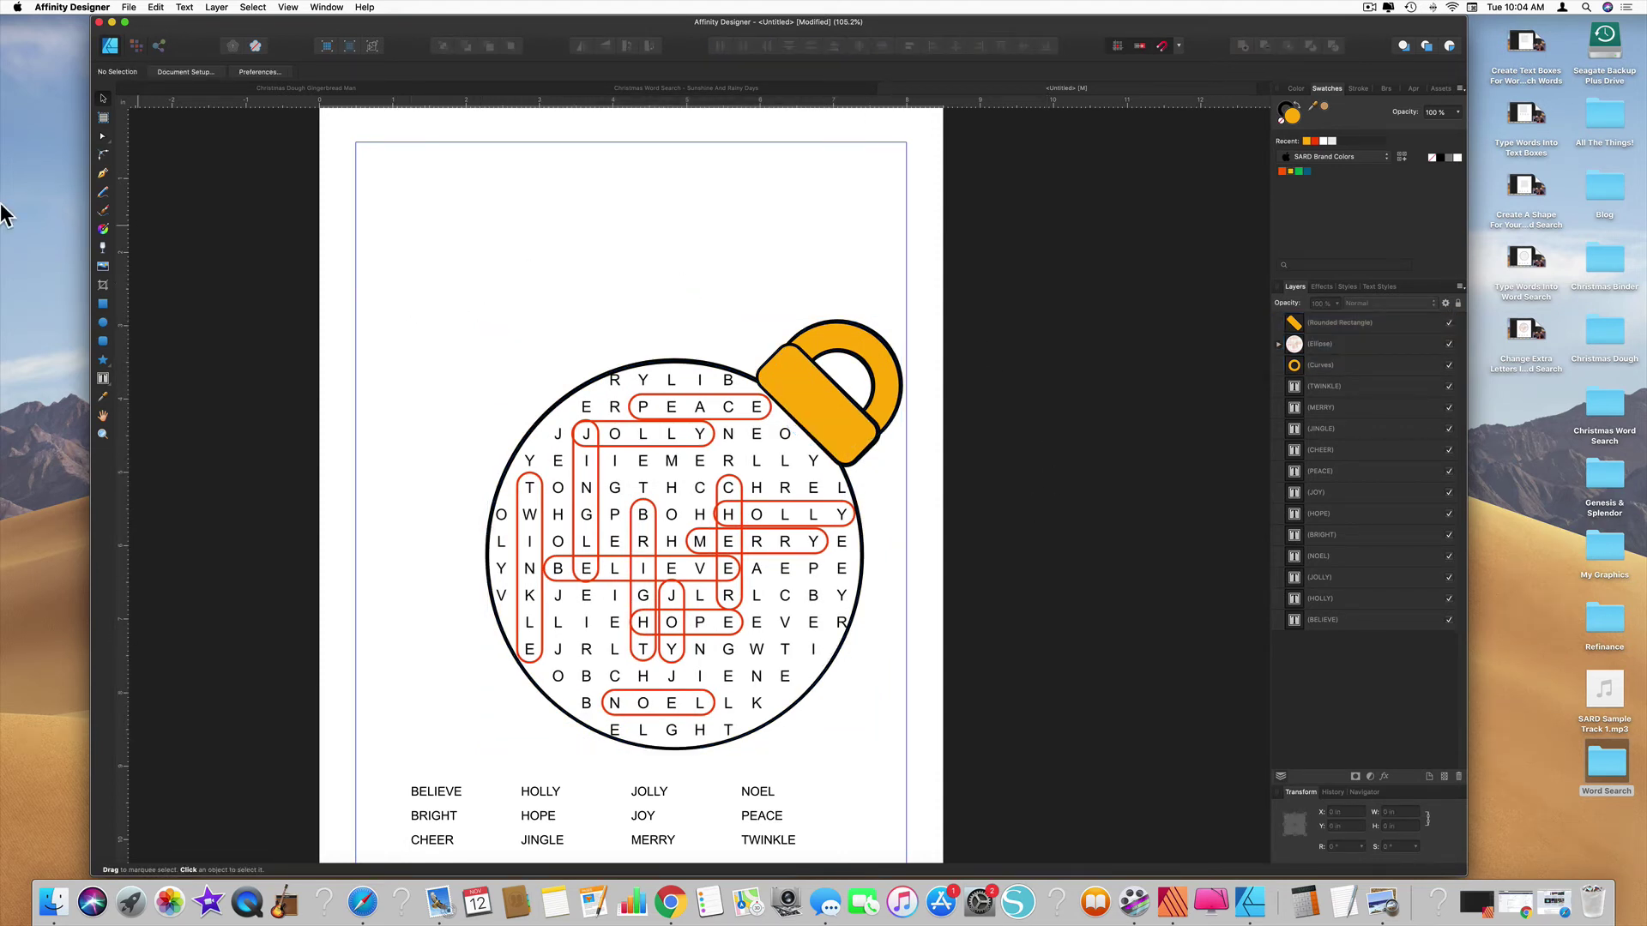
# Draw a circle about 6.54 in wide and offset it up and to the left of the word-search circle.
pyautogui.click(103, 322)
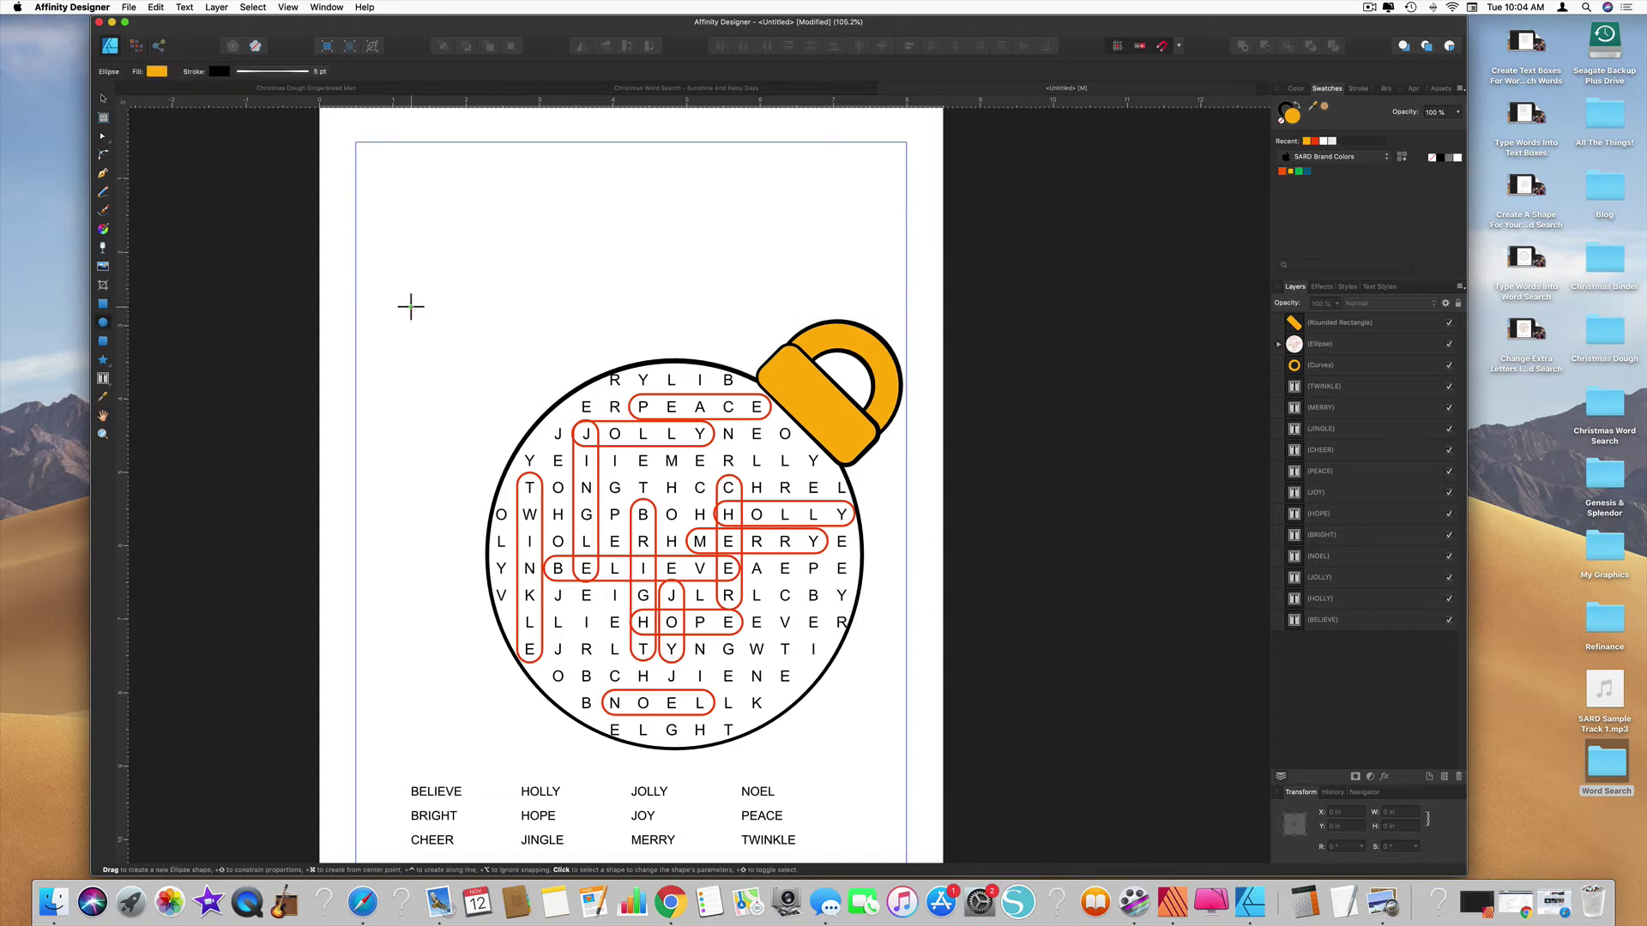
pyautogui.moveTo(411, 306); pyautogui.dragTo(891, 786)
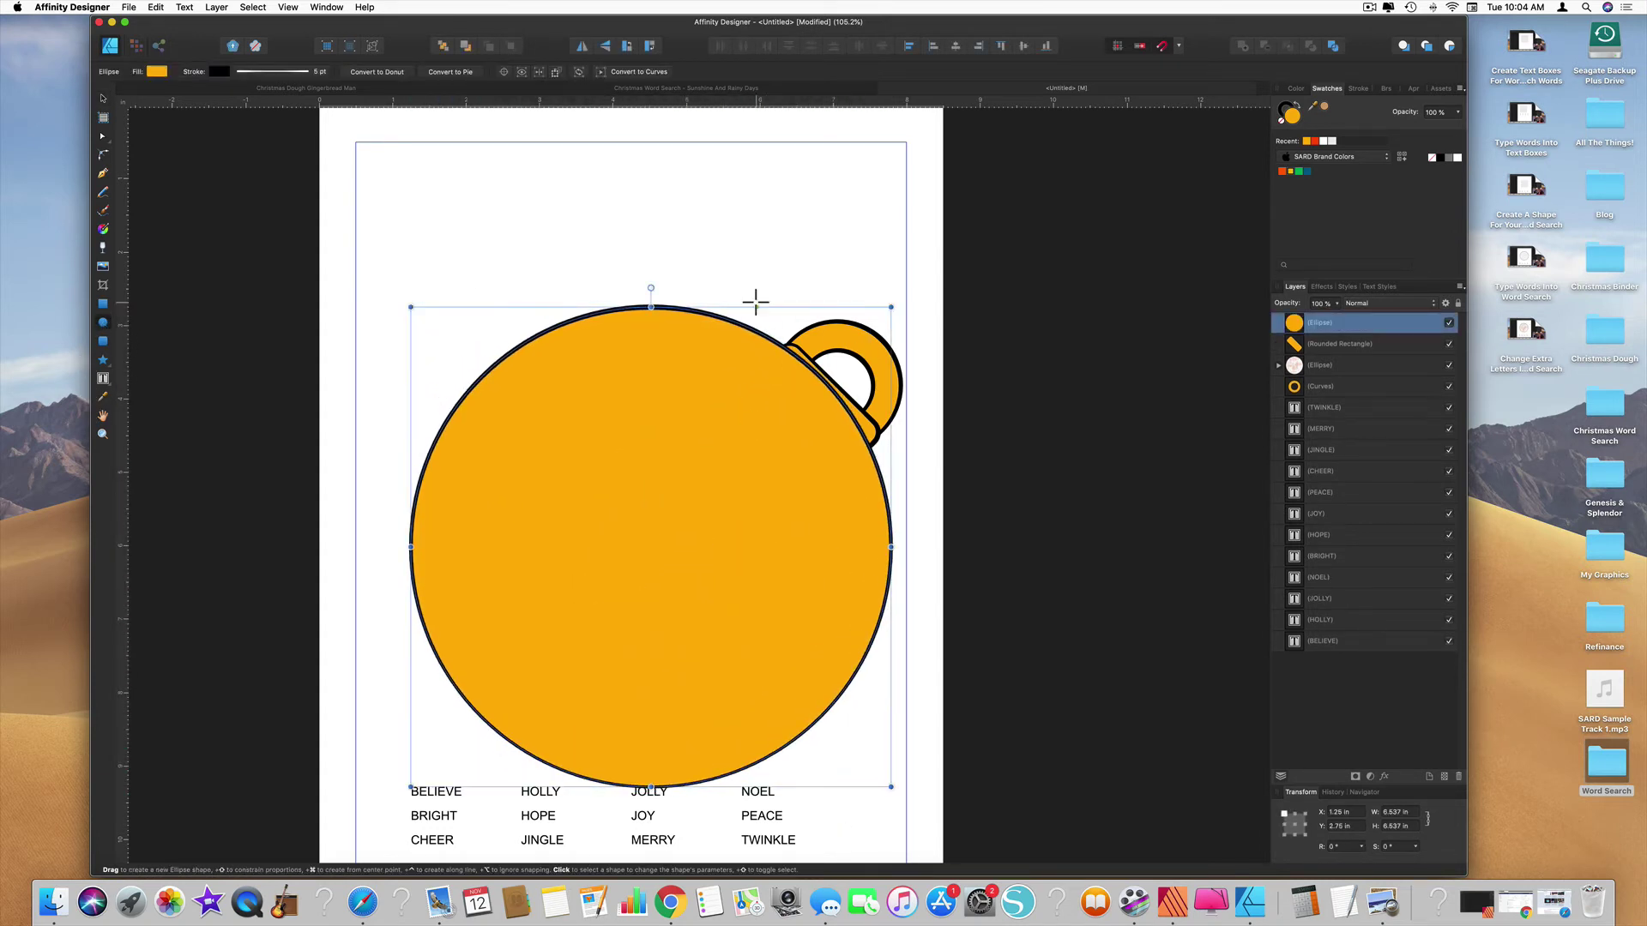
pyautogui.click(103, 99)
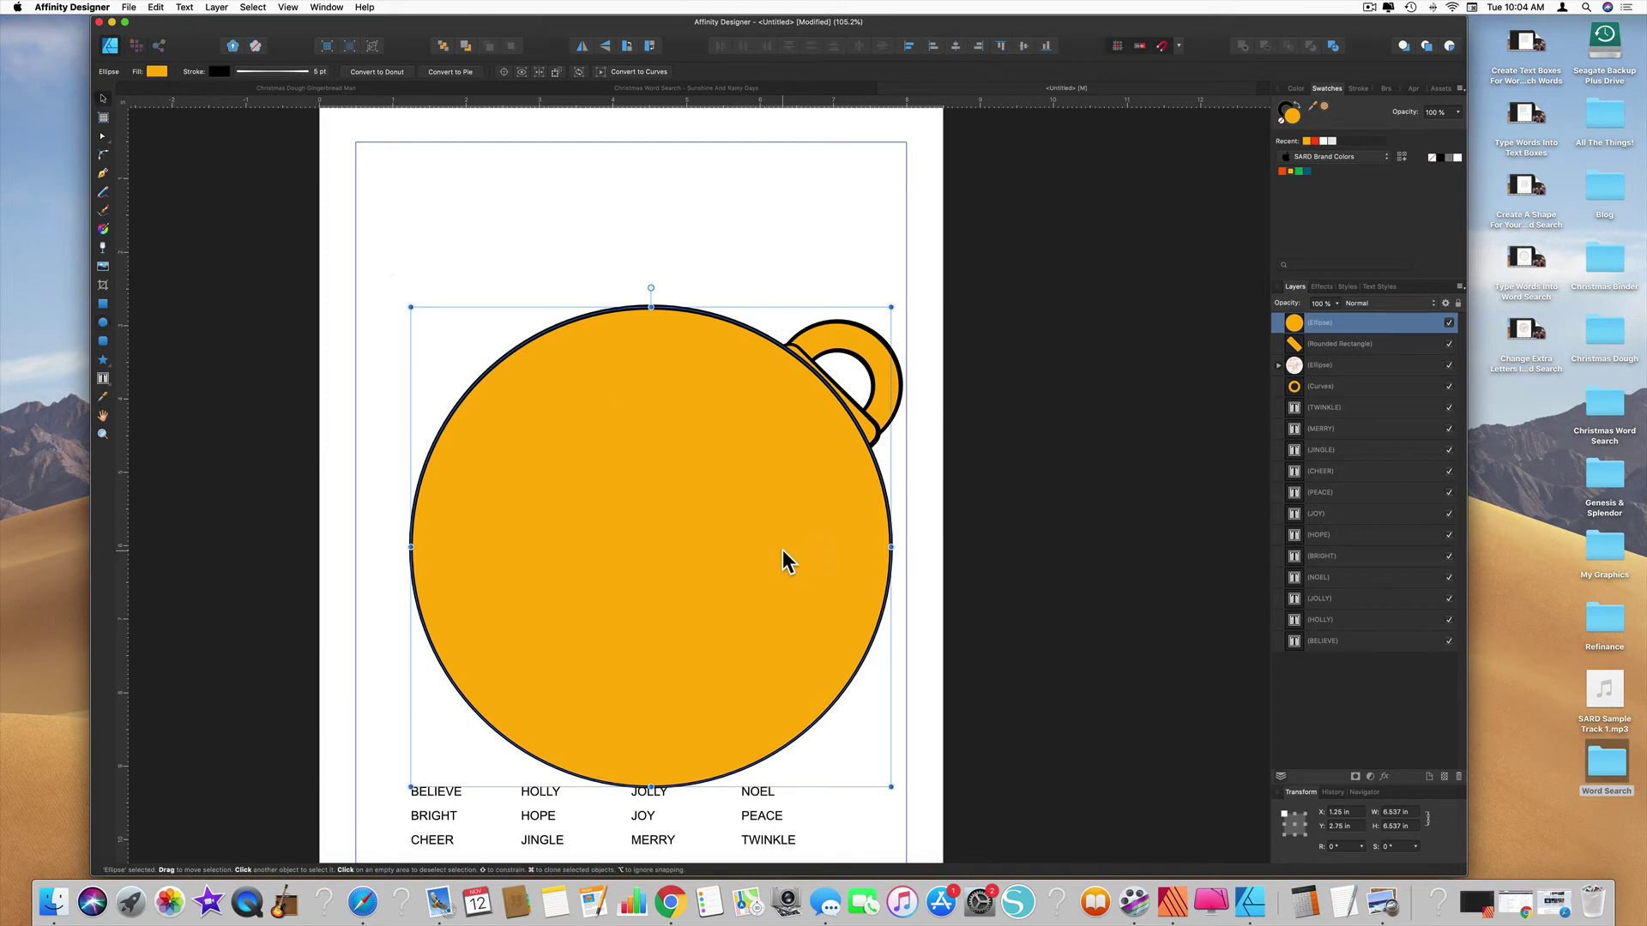
pyautogui.moveTo(787, 562); pyautogui.dragTo(731, 516)
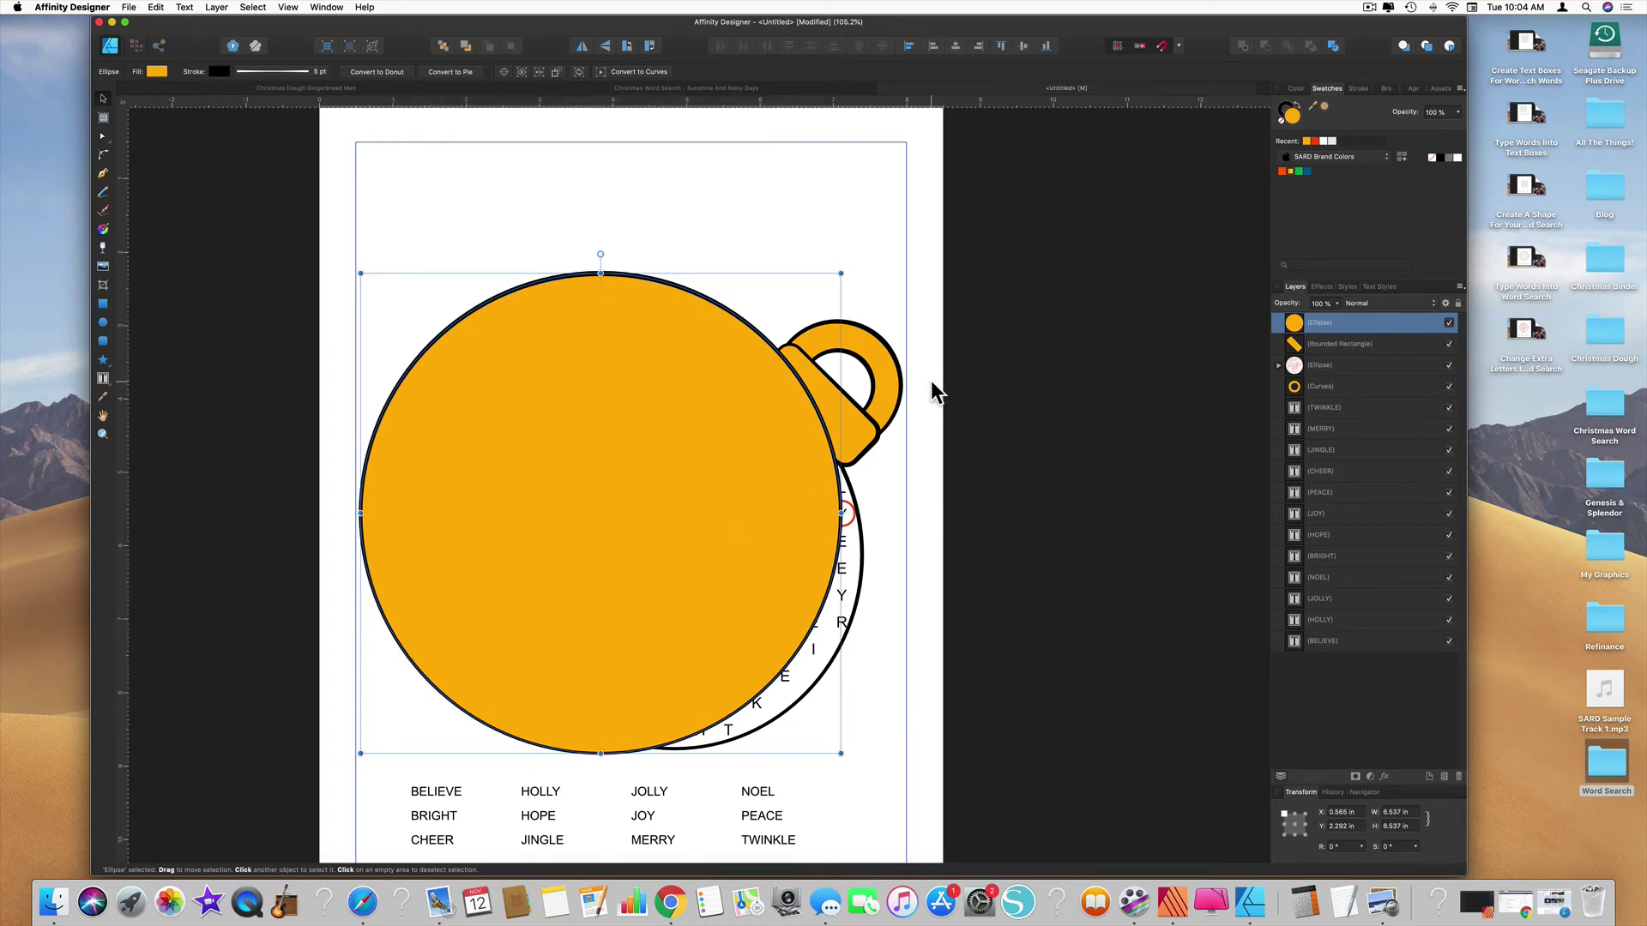
# Duplicate the cap and hanging ring, tilt the copy to about 28° counter-clockwise, and seat it on the large circle's upper-left edge.
pyautogui.click(1309, 344)
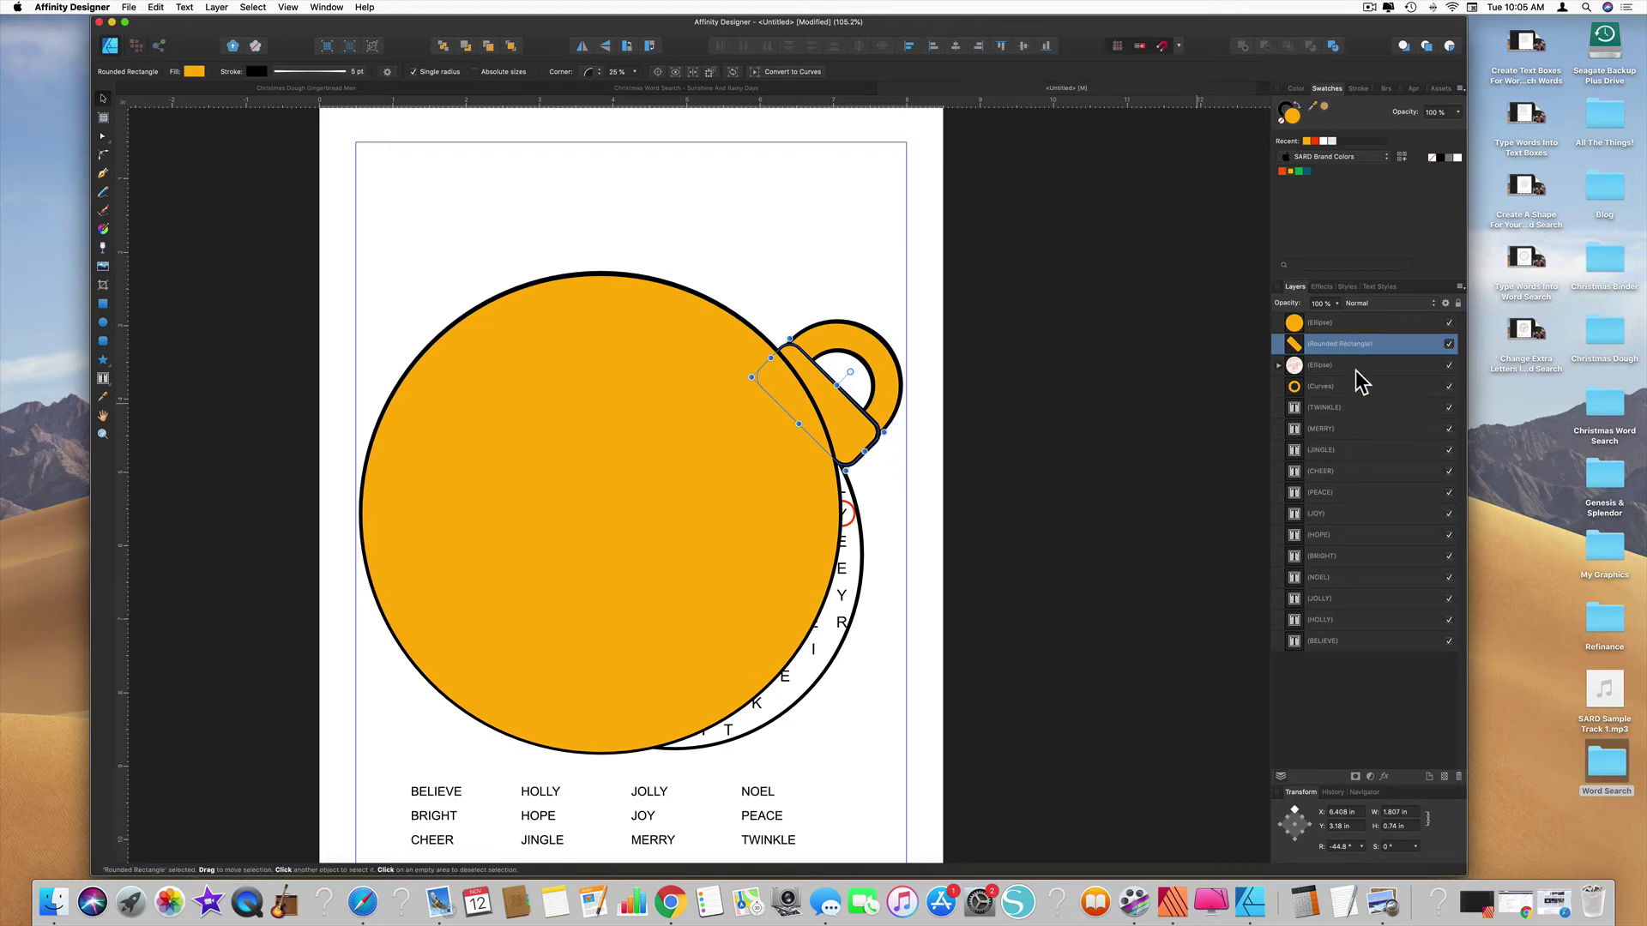
pyautogui.keyDown('super'); pyautogui.click(1332, 387); pyautogui.keyUp('super')
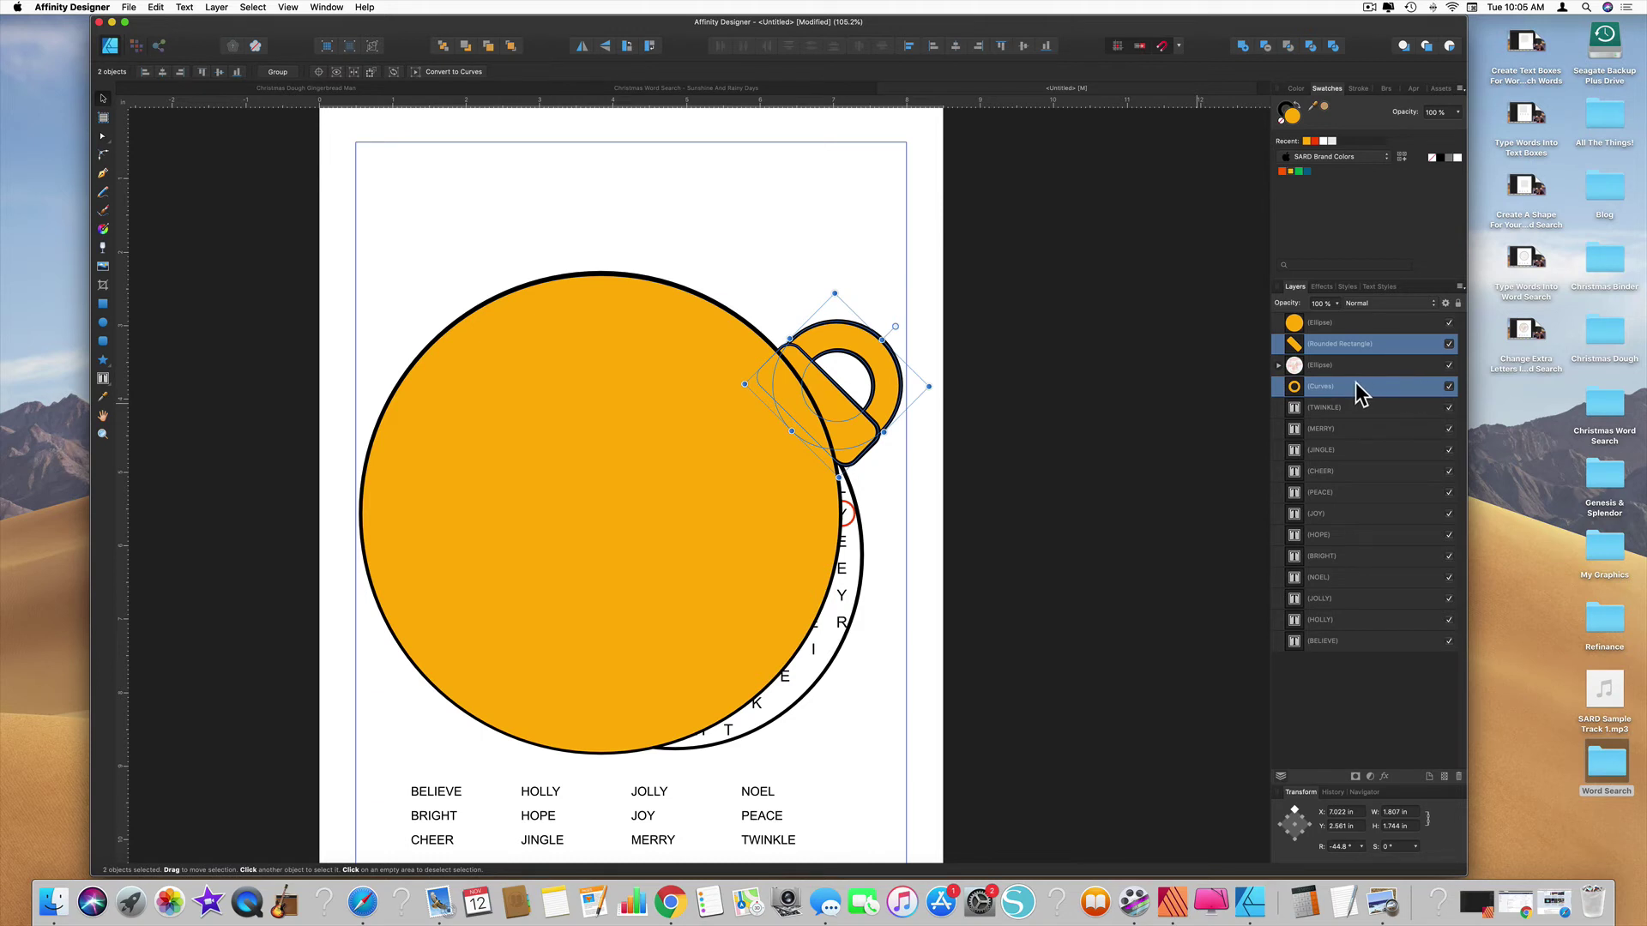
pyautogui.press('super+j')
pyautogui.moveTo(851, 405); pyautogui.dragTo(538, 249)
pyautogui.moveTo(575, 172); pyautogui.dragTo(494, 159)
pyautogui.moveTo(544, 229); pyautogui.dragTo(485, 280)
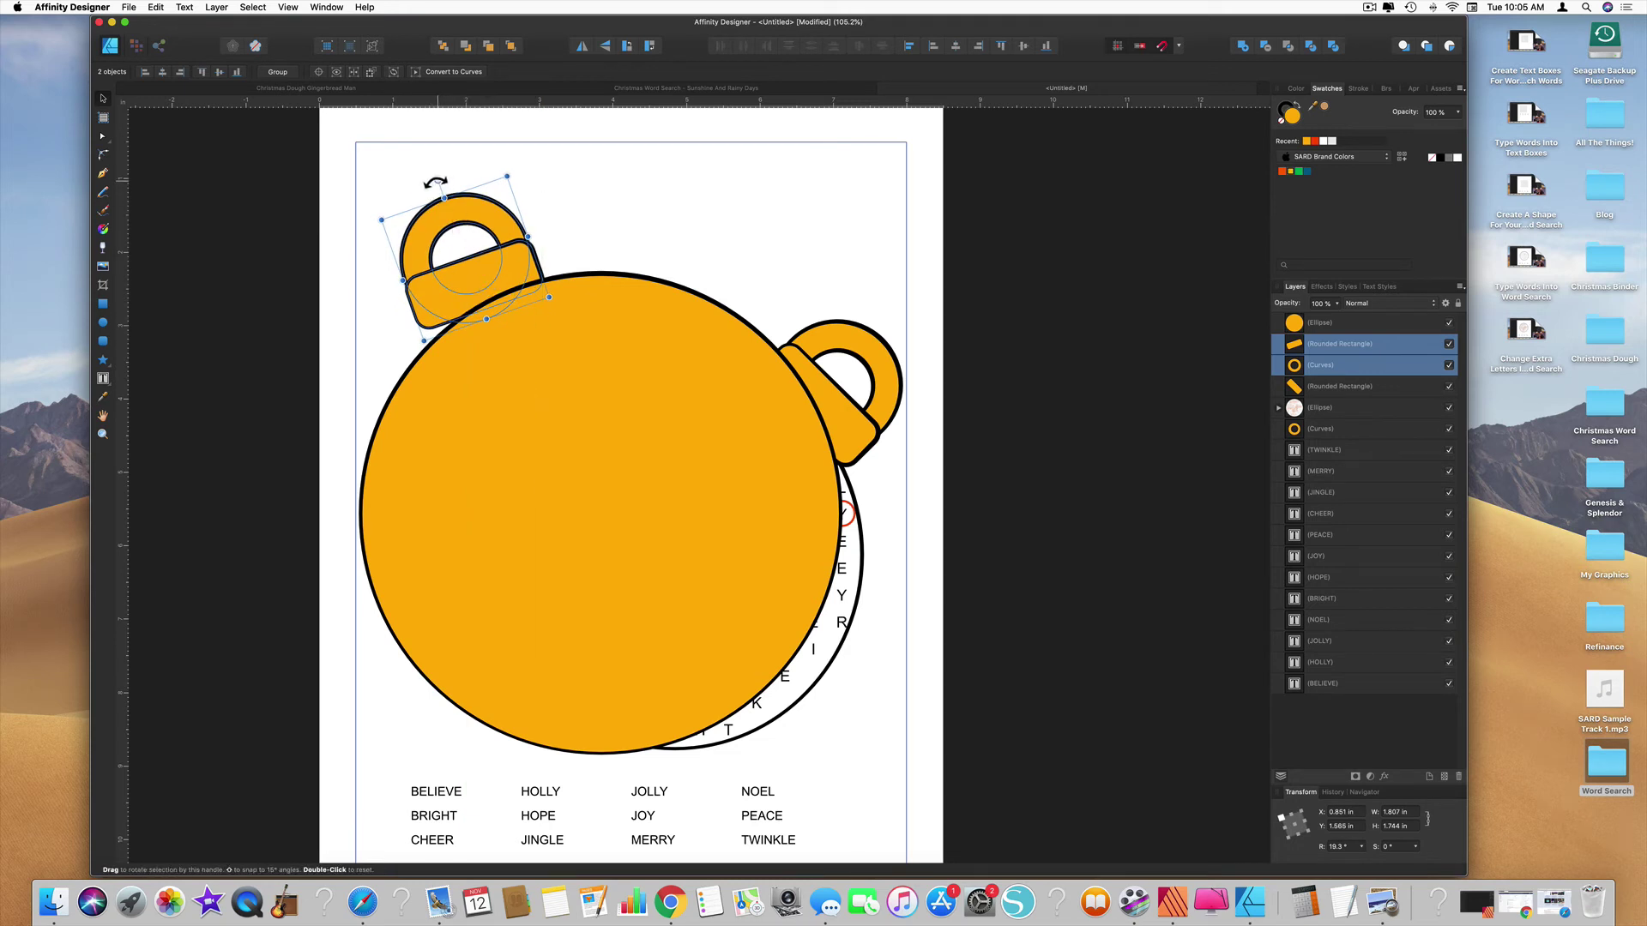
pyautogui.moveTo(435, 182); pyautogui.dragTo(427, 188)
pyautogui.moveTo(477, 276); pyautogui.dragTo(470, 285)
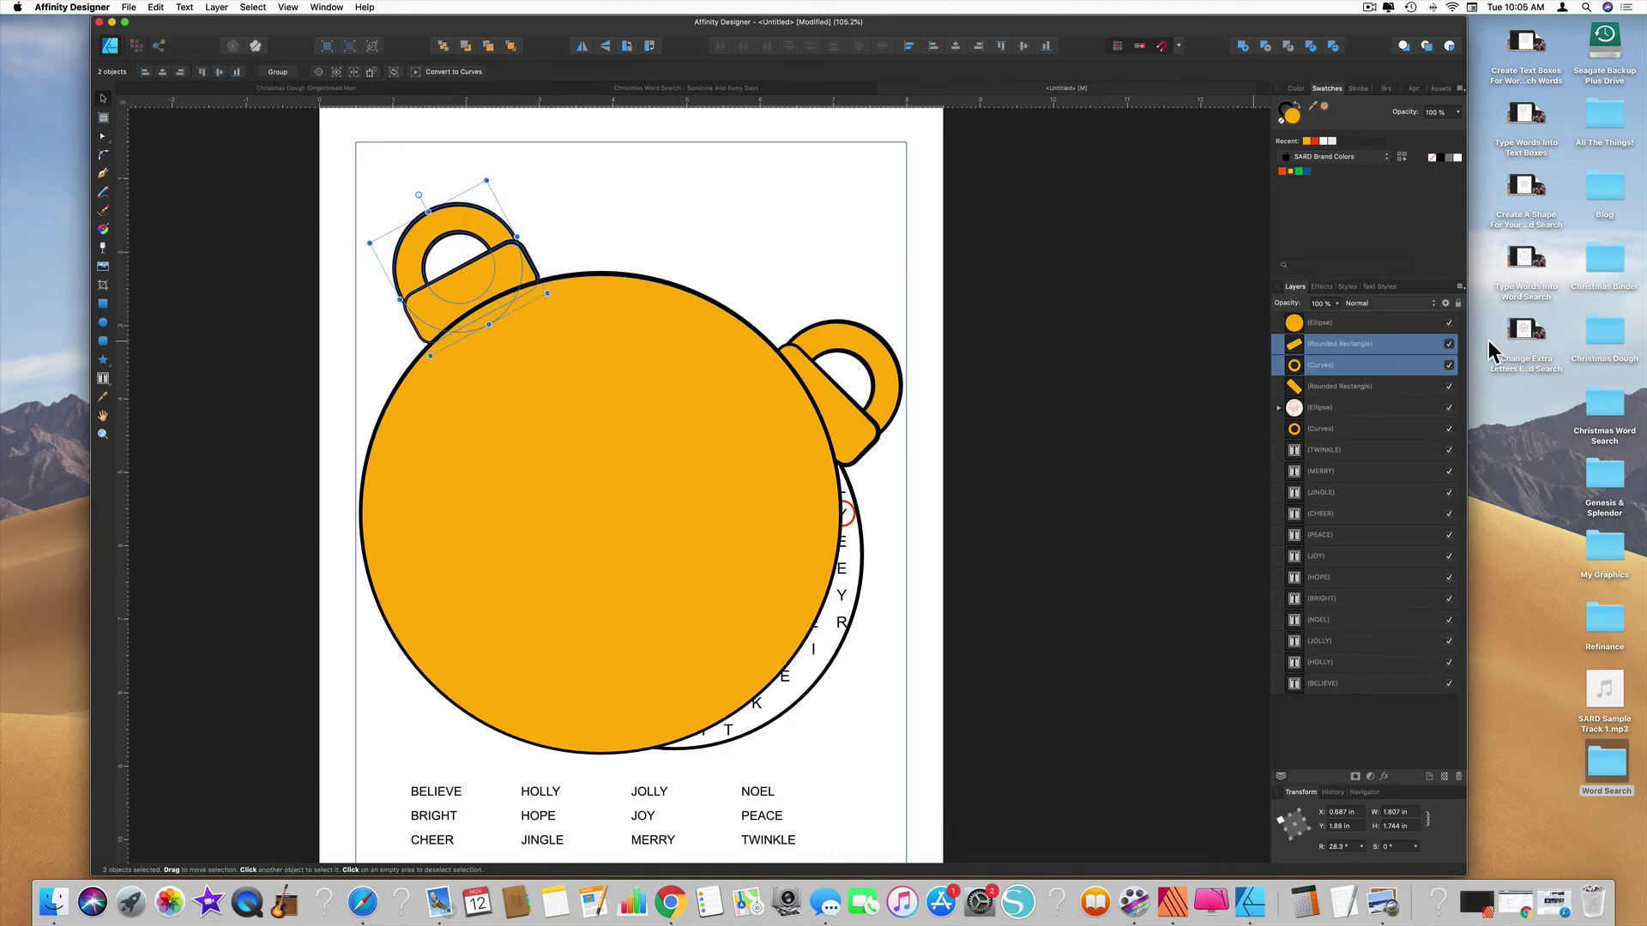
# Move the duplicated cap's layer above the large circle and fill the circle with red.
pyautogui.click(1315, 341)
pyautogui.moveTo(1315, 342); pyautogui.dragTo(1295, 324)
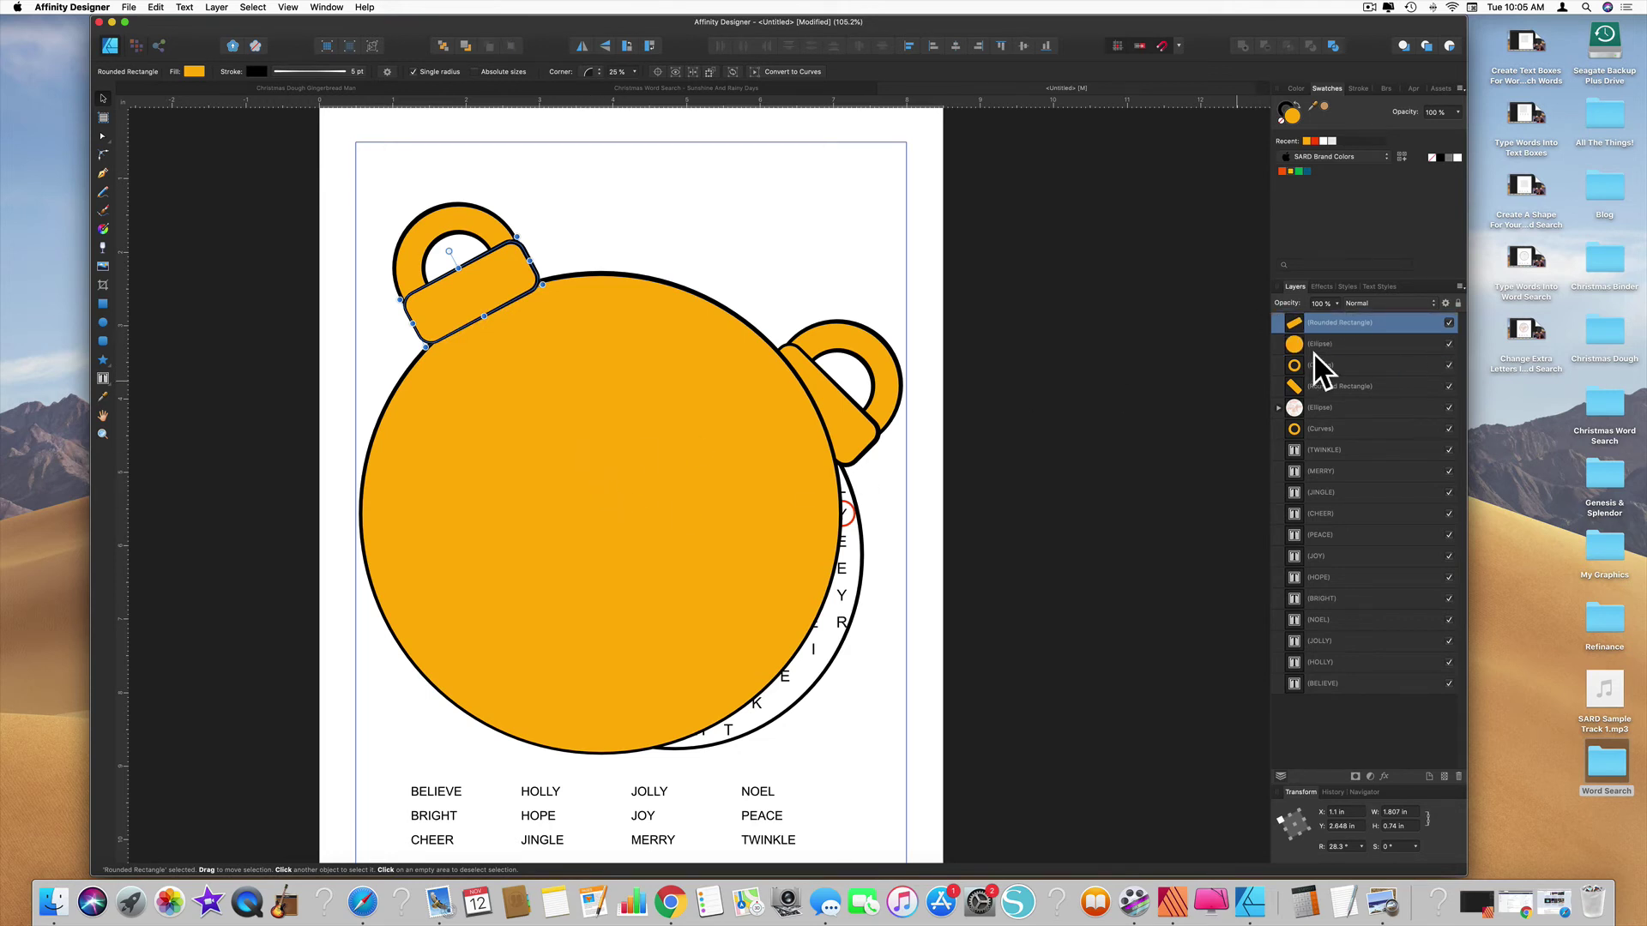
pyautogui.click(1316, 349)
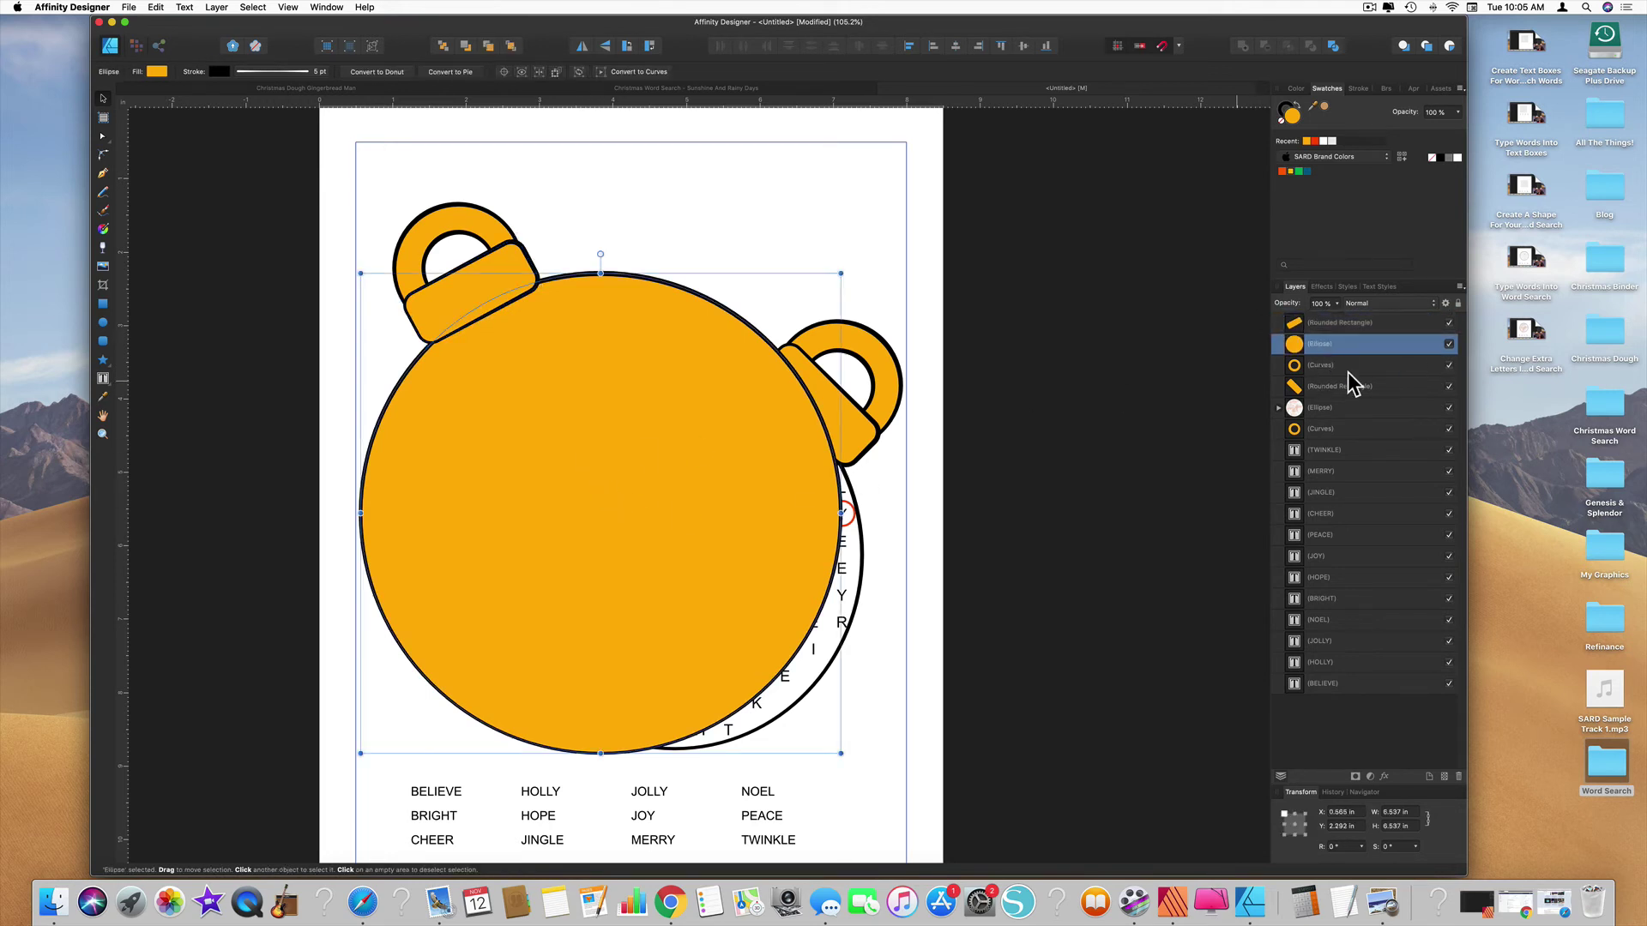
pyautogui.click(1284, 173)
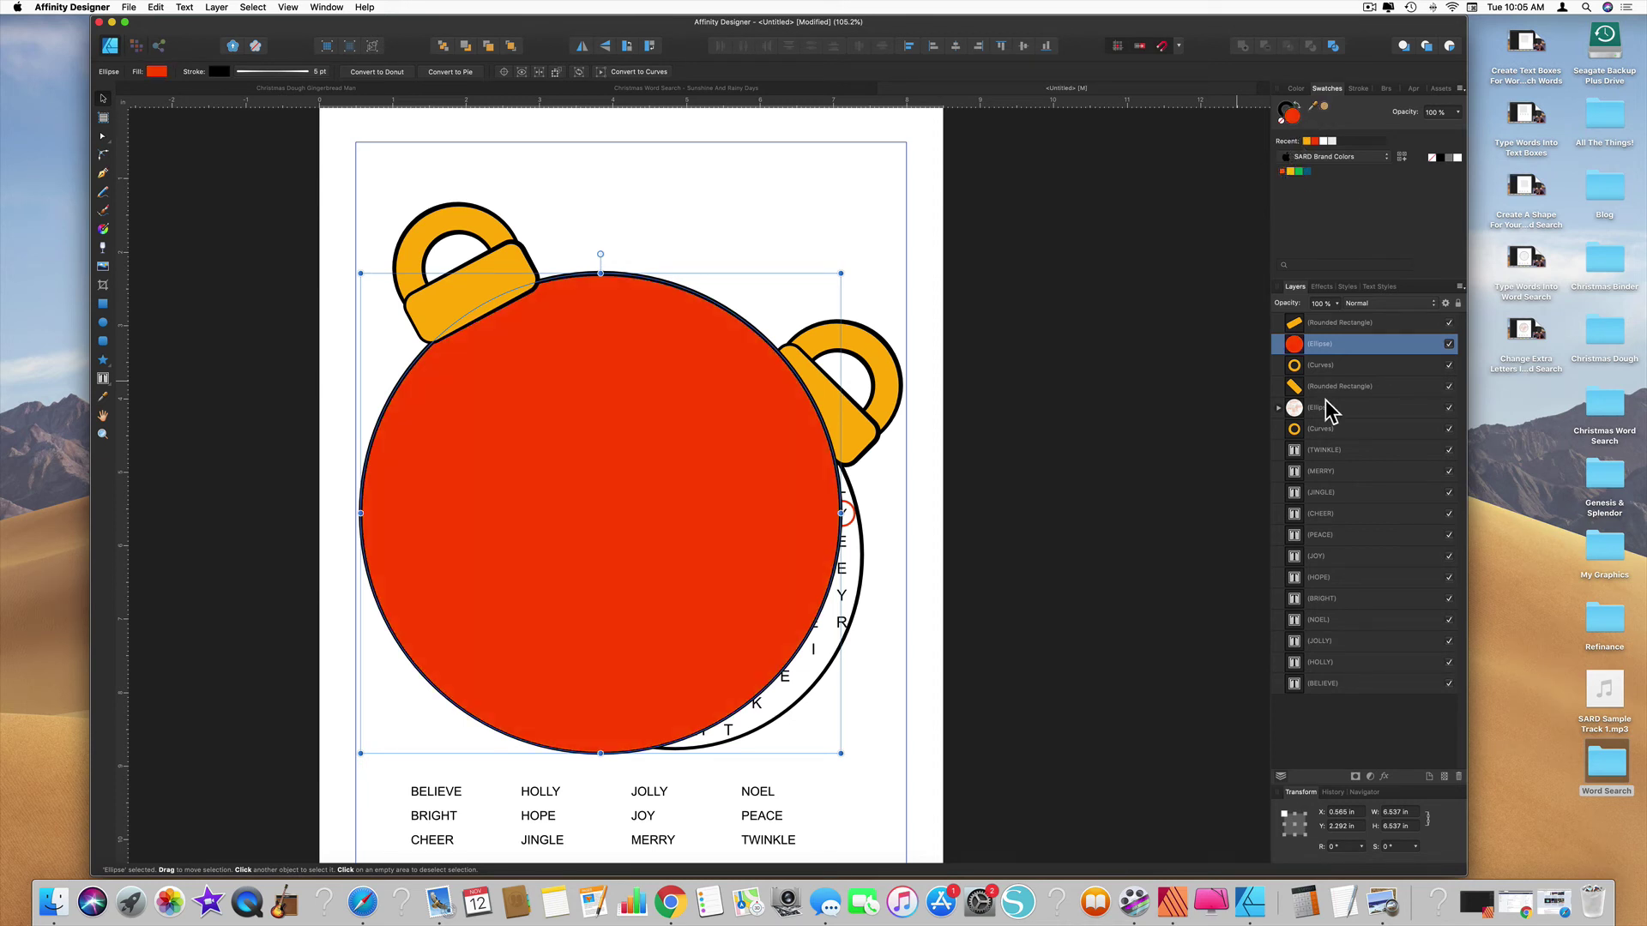
# Select the red circle with its cap and ring and move them beneath the word-search ornament's layers.
pyautogui.click(1330, 322)
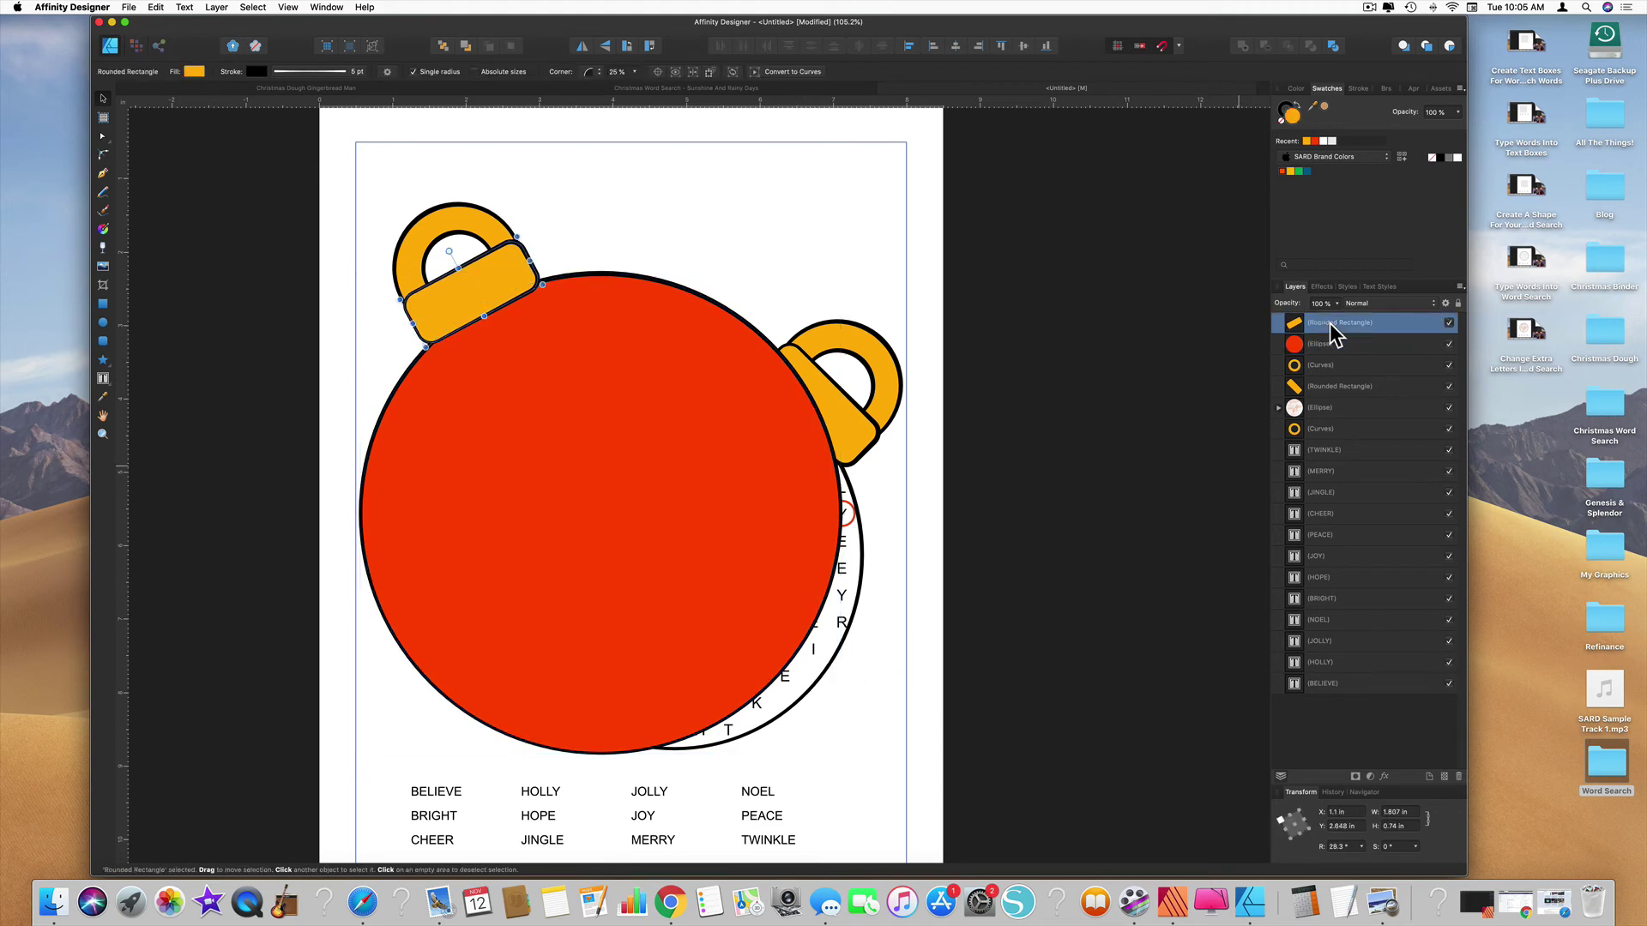
pyautogui.click(1324, 368)
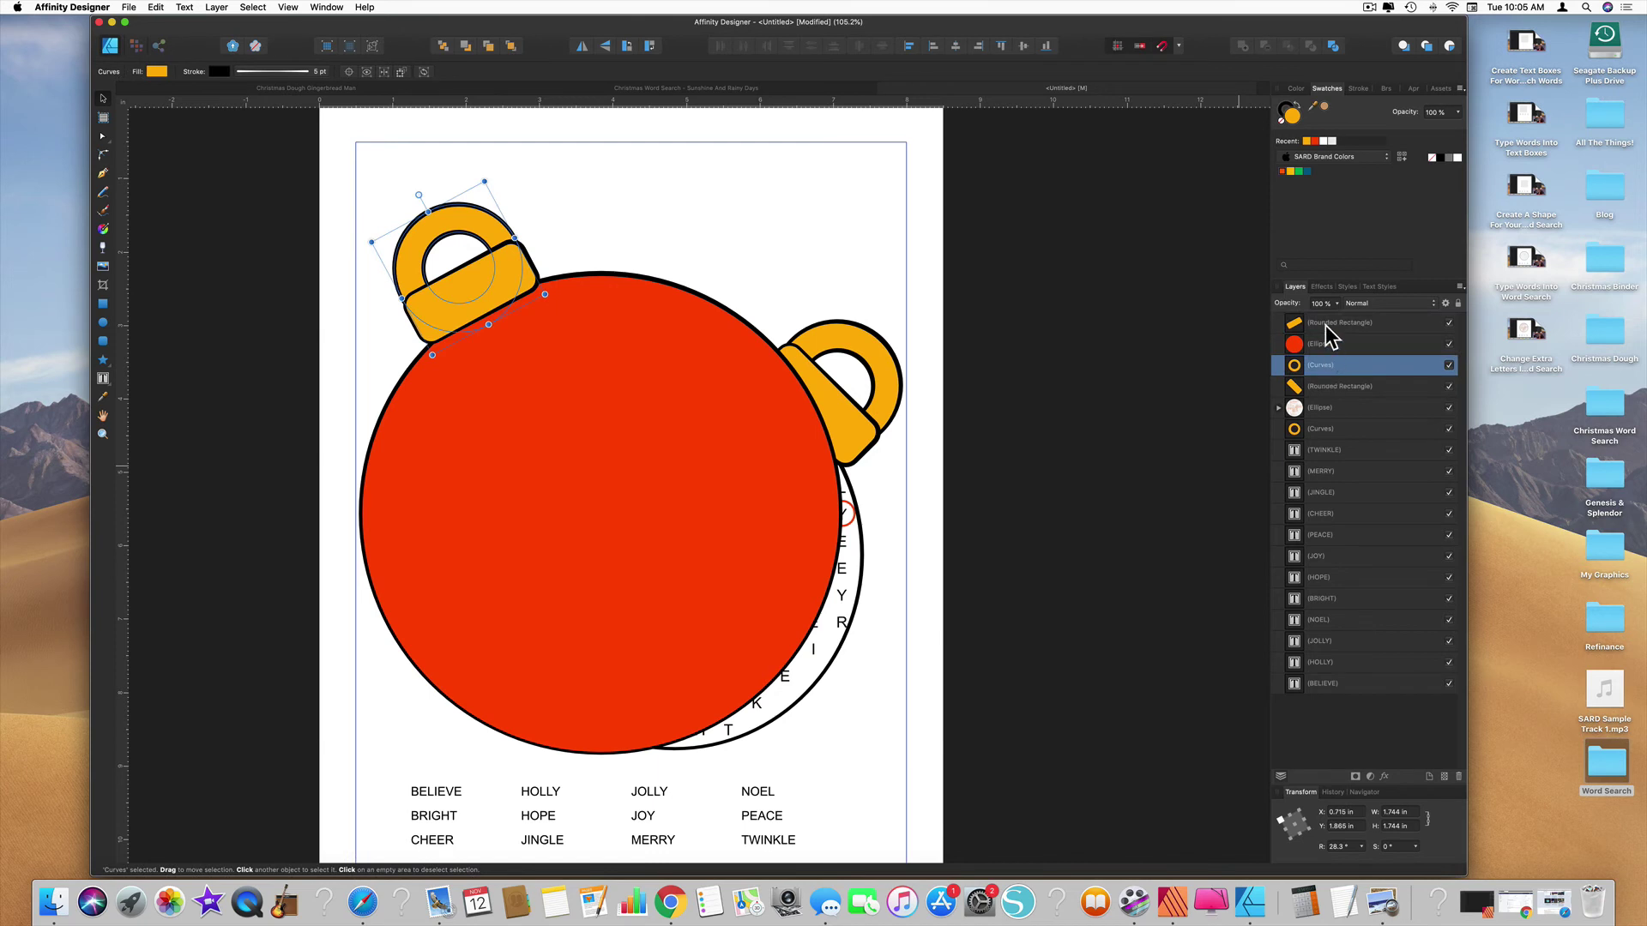
pyautogui.keyDown('shift'); pyautogui.click(1330, 324); pyautogui.keyUp('shift')
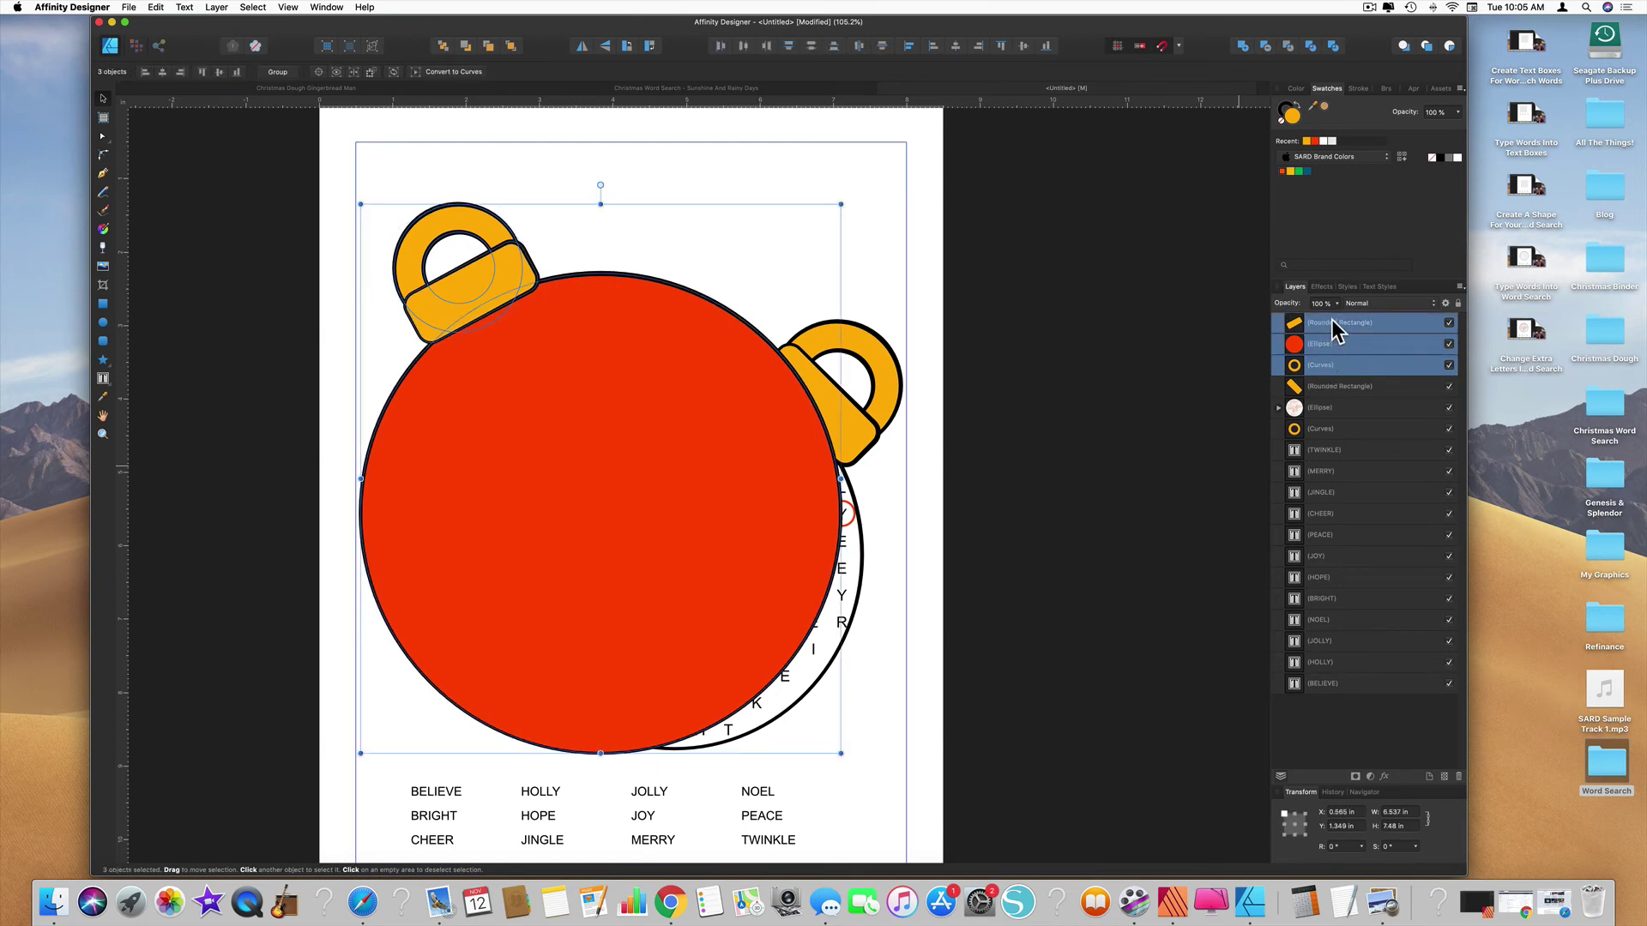
pyautogui.moveTo(1323, 381); pyautogui.dragTo(1286, 434)
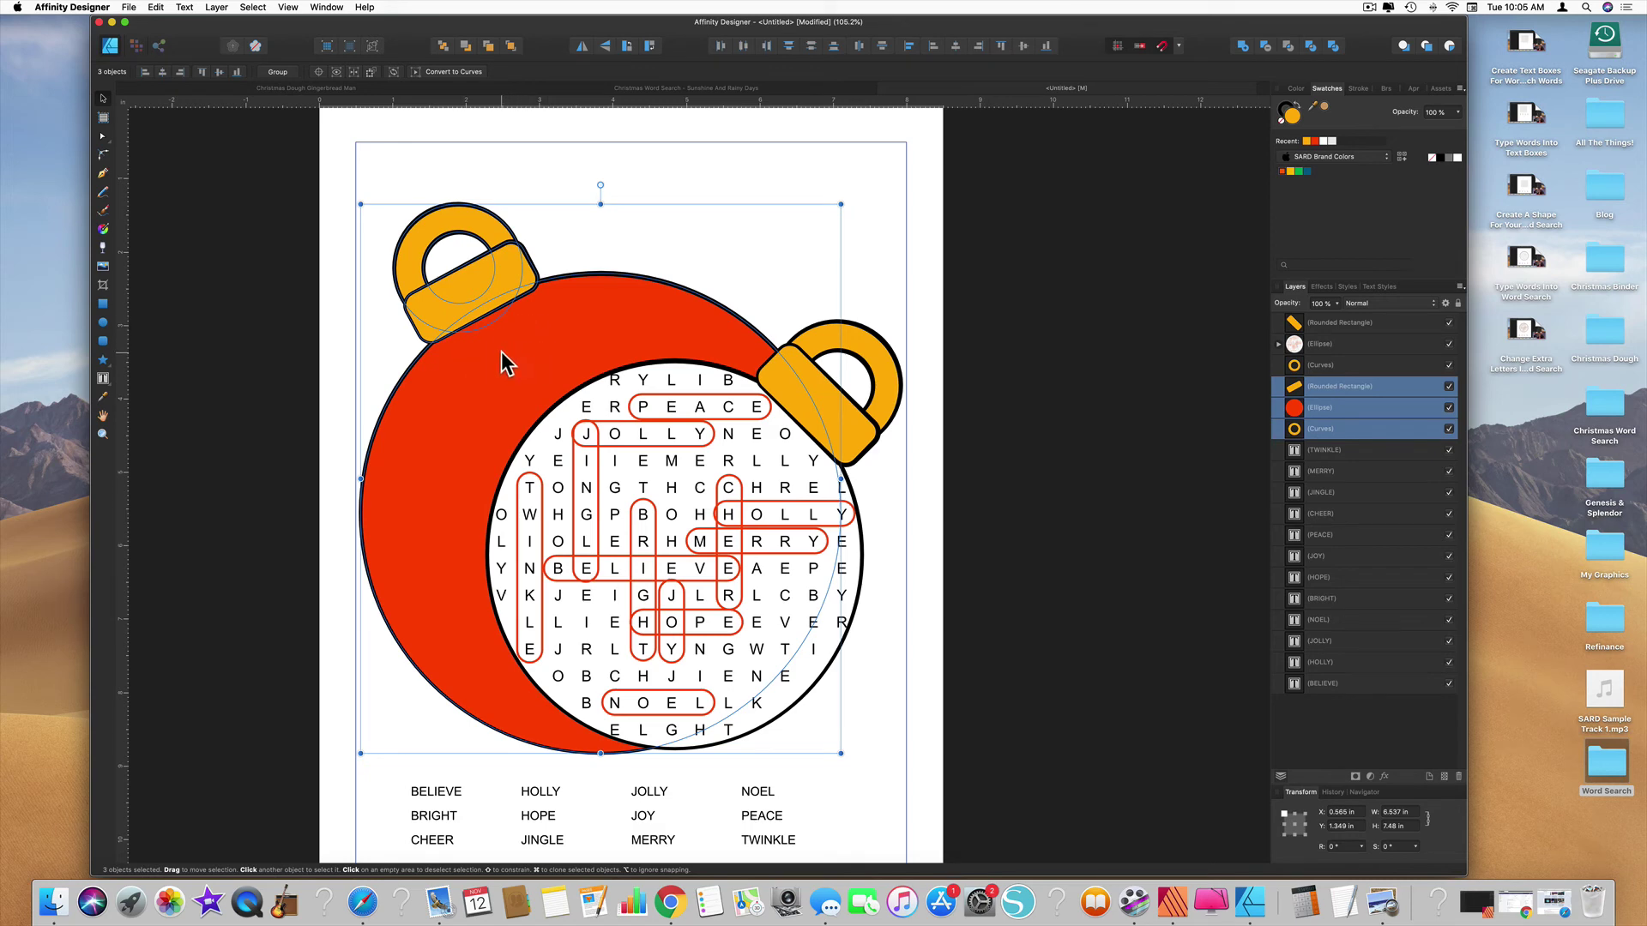
# Duplicate the red ornament, scaling the copy down to about 3.6 in wide and placing it over the original's lower-left part.
pyautogui.moveTo(504, 357); pyautogui.dragTo(645, 311)
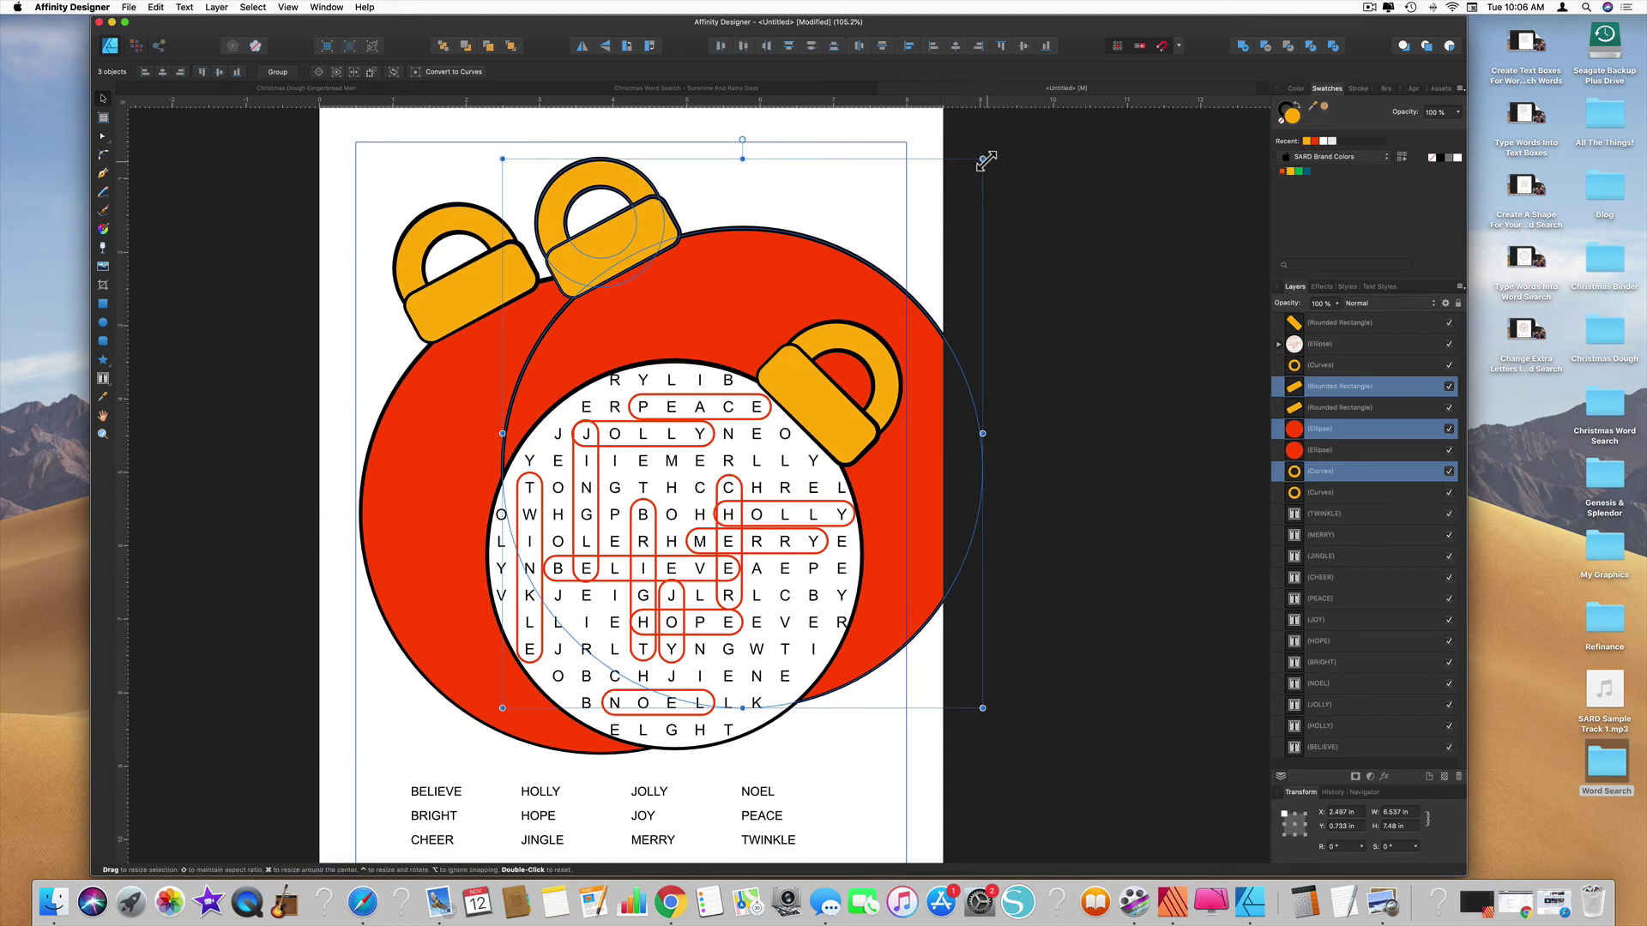
pyautogui.moveTo(985, 156); pyautogui.dragTo(804, 433)
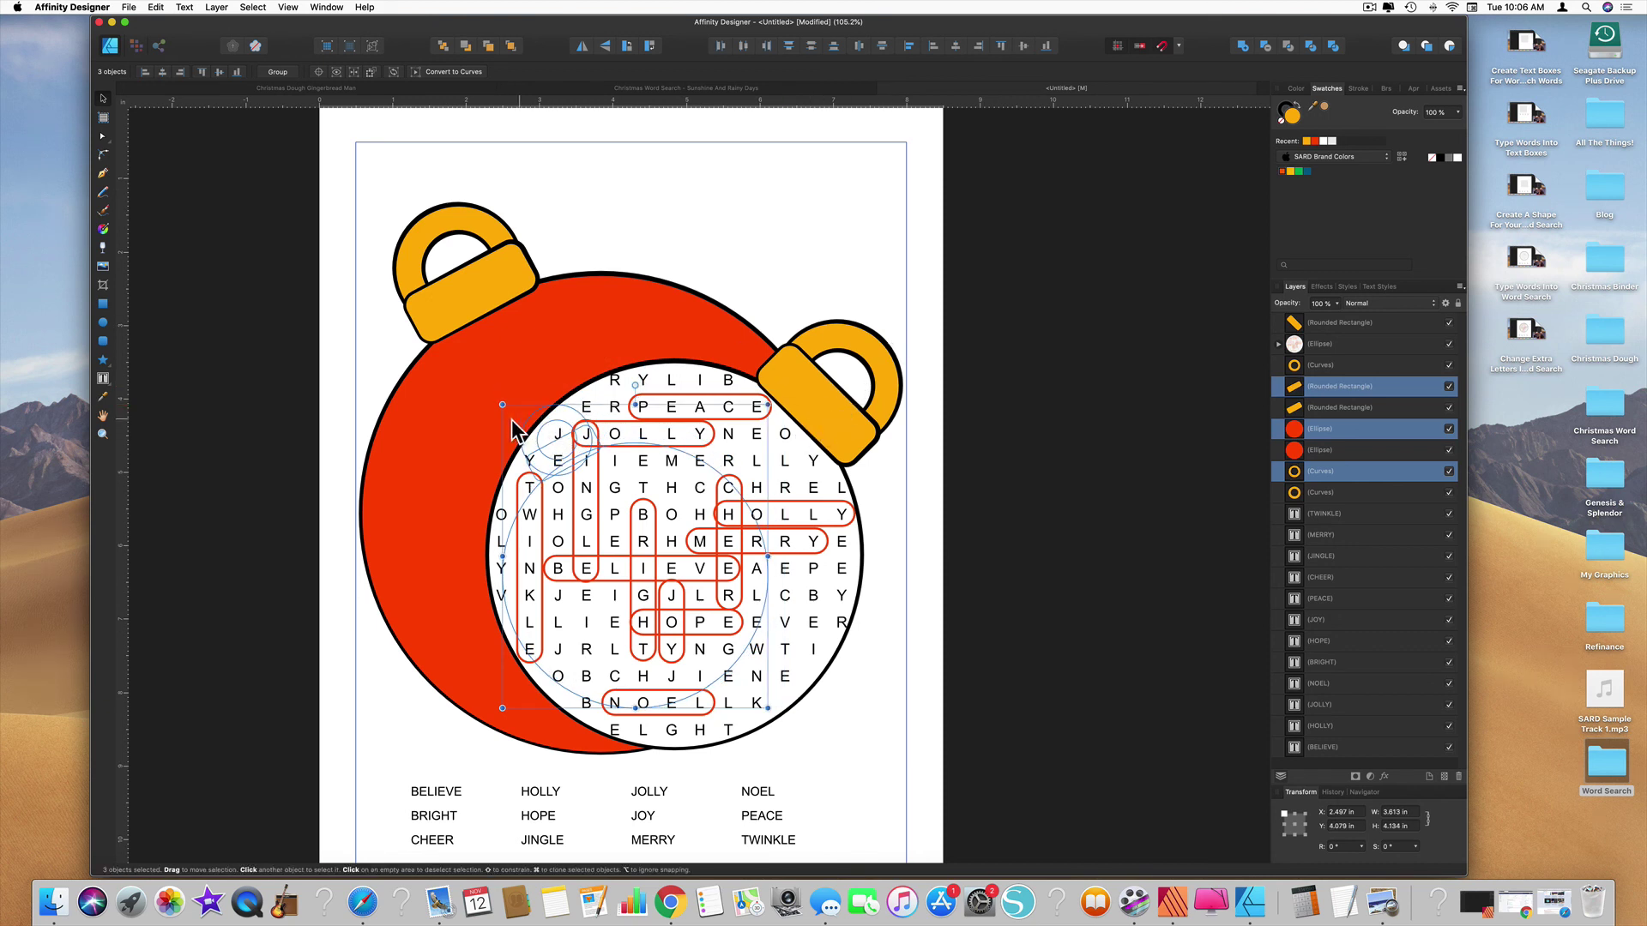
pyautogui.moveTo(513, 420); pyautogui.dragTo(359, 480)
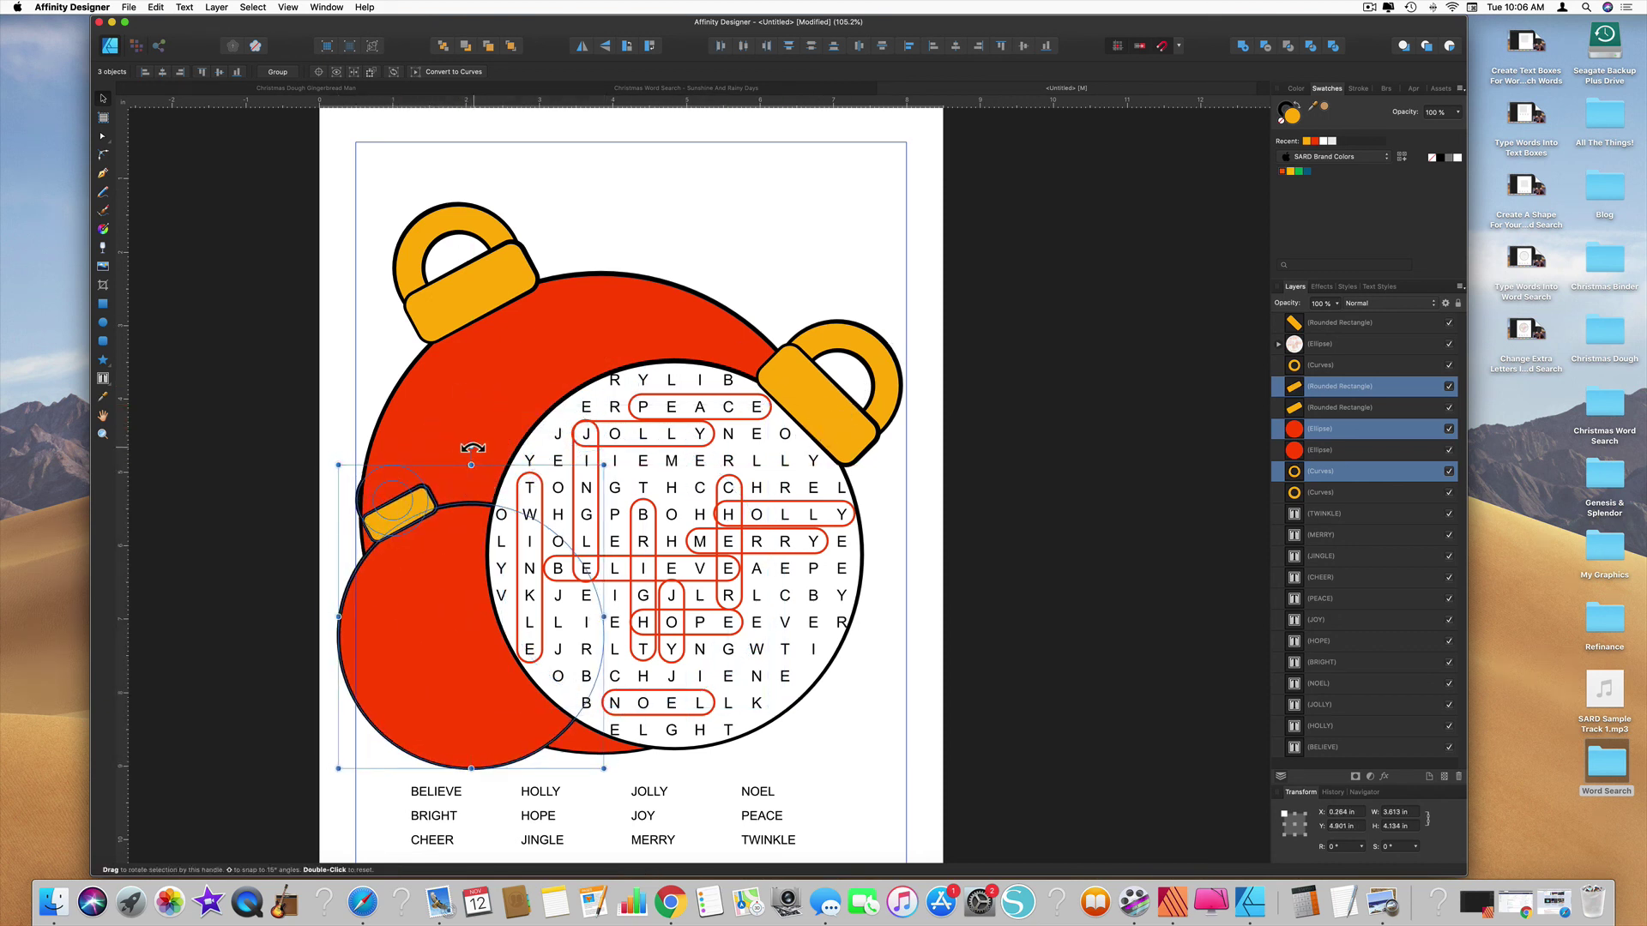
# Rotate the small ornament about 14° clockwise and tuck it behind the word-search circle's lower-left edge.
pyautogui.moveTo(471, 446); pyautogui.dragTo(552, 452)
pyautogui.moveTo(378, 543); pyautogui.dragTo(413, 536)
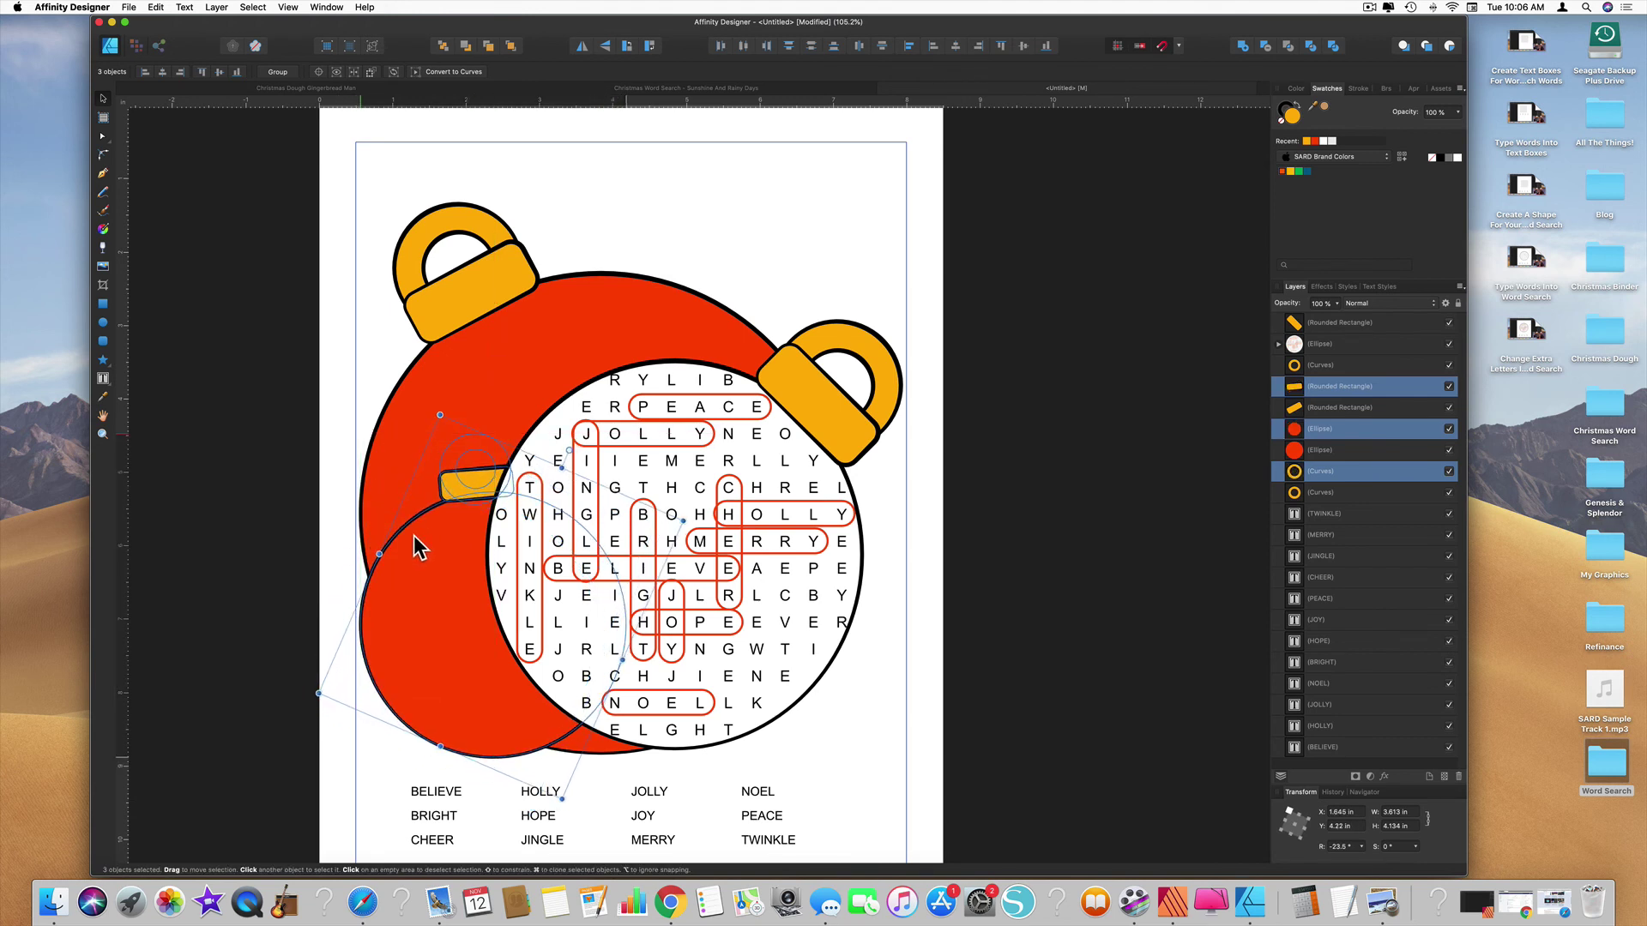
pyautogui.moveTo(567, 447); pyautogui.dragTo(542, 441)
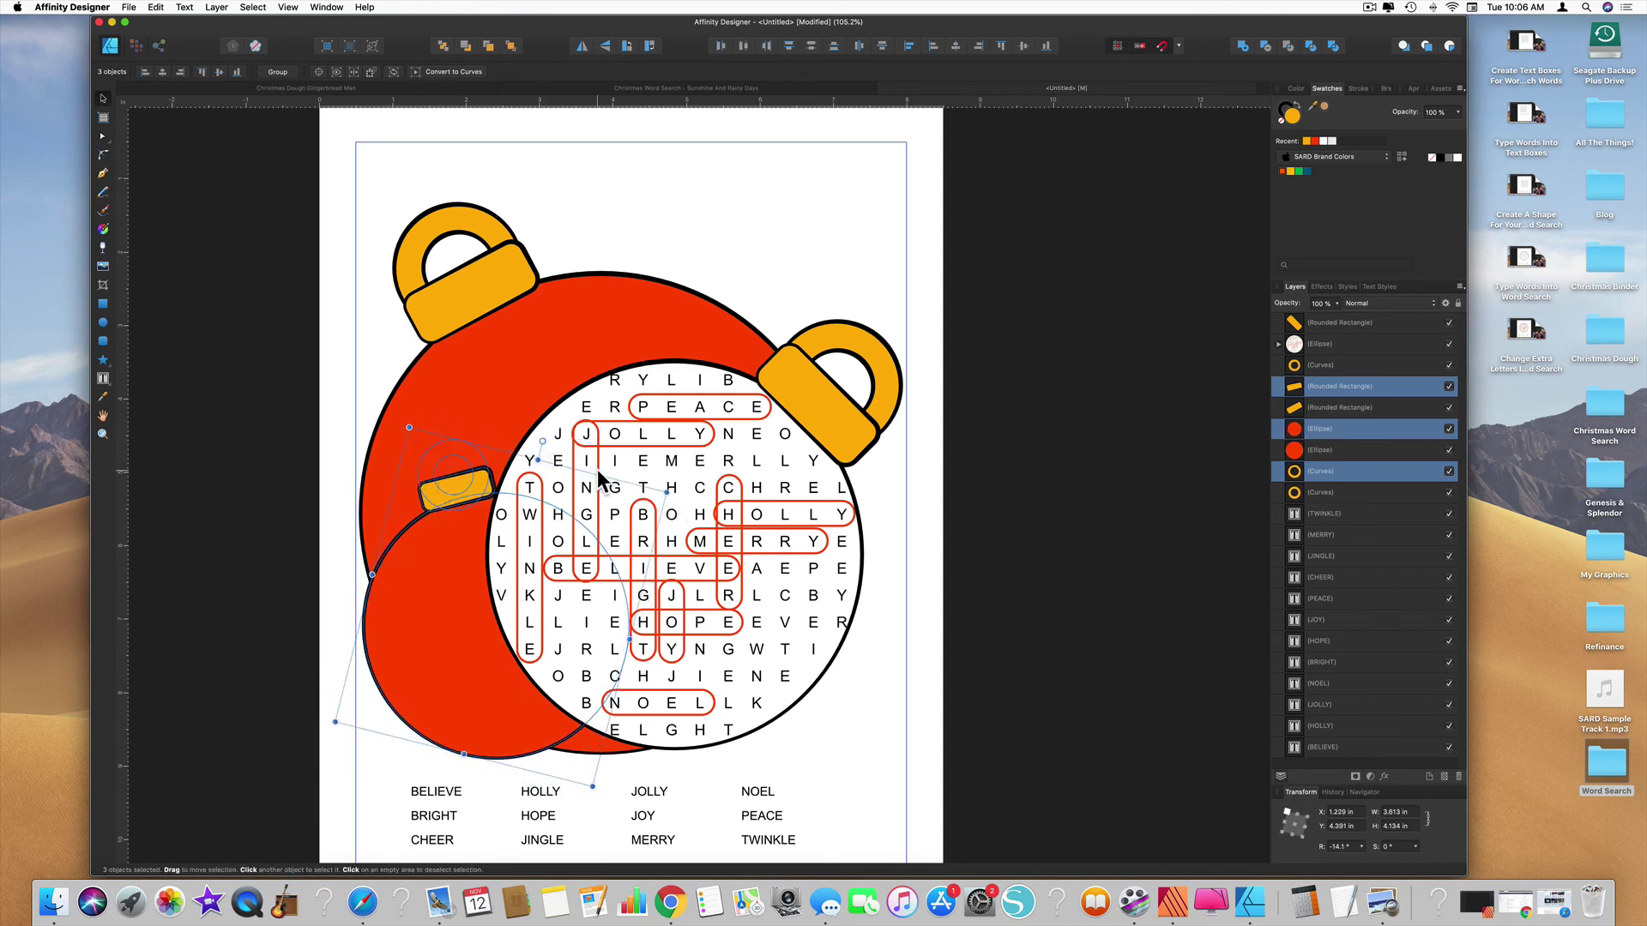
# Move the small ornament's ring layer directly beneath its circle and fill that circle with green.
pyautogui.click(1324, 472)
pyautogui.moveTo(1324, 472); pyautogui.dragTo(1286, 439)
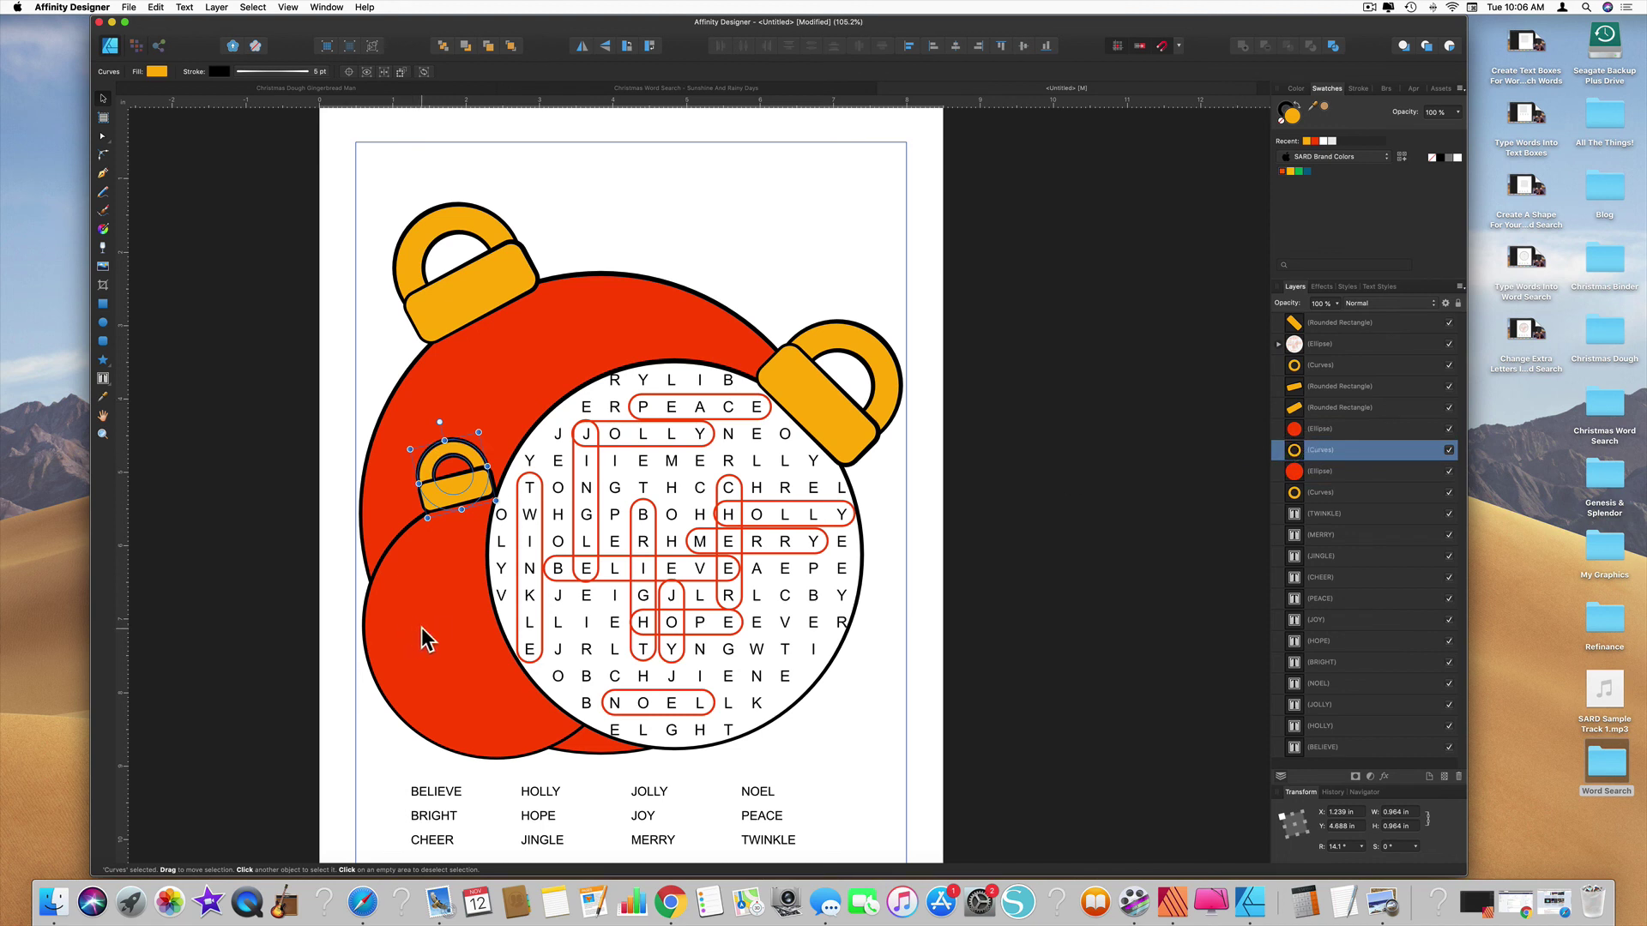
pyautogui.click(1323, 431)
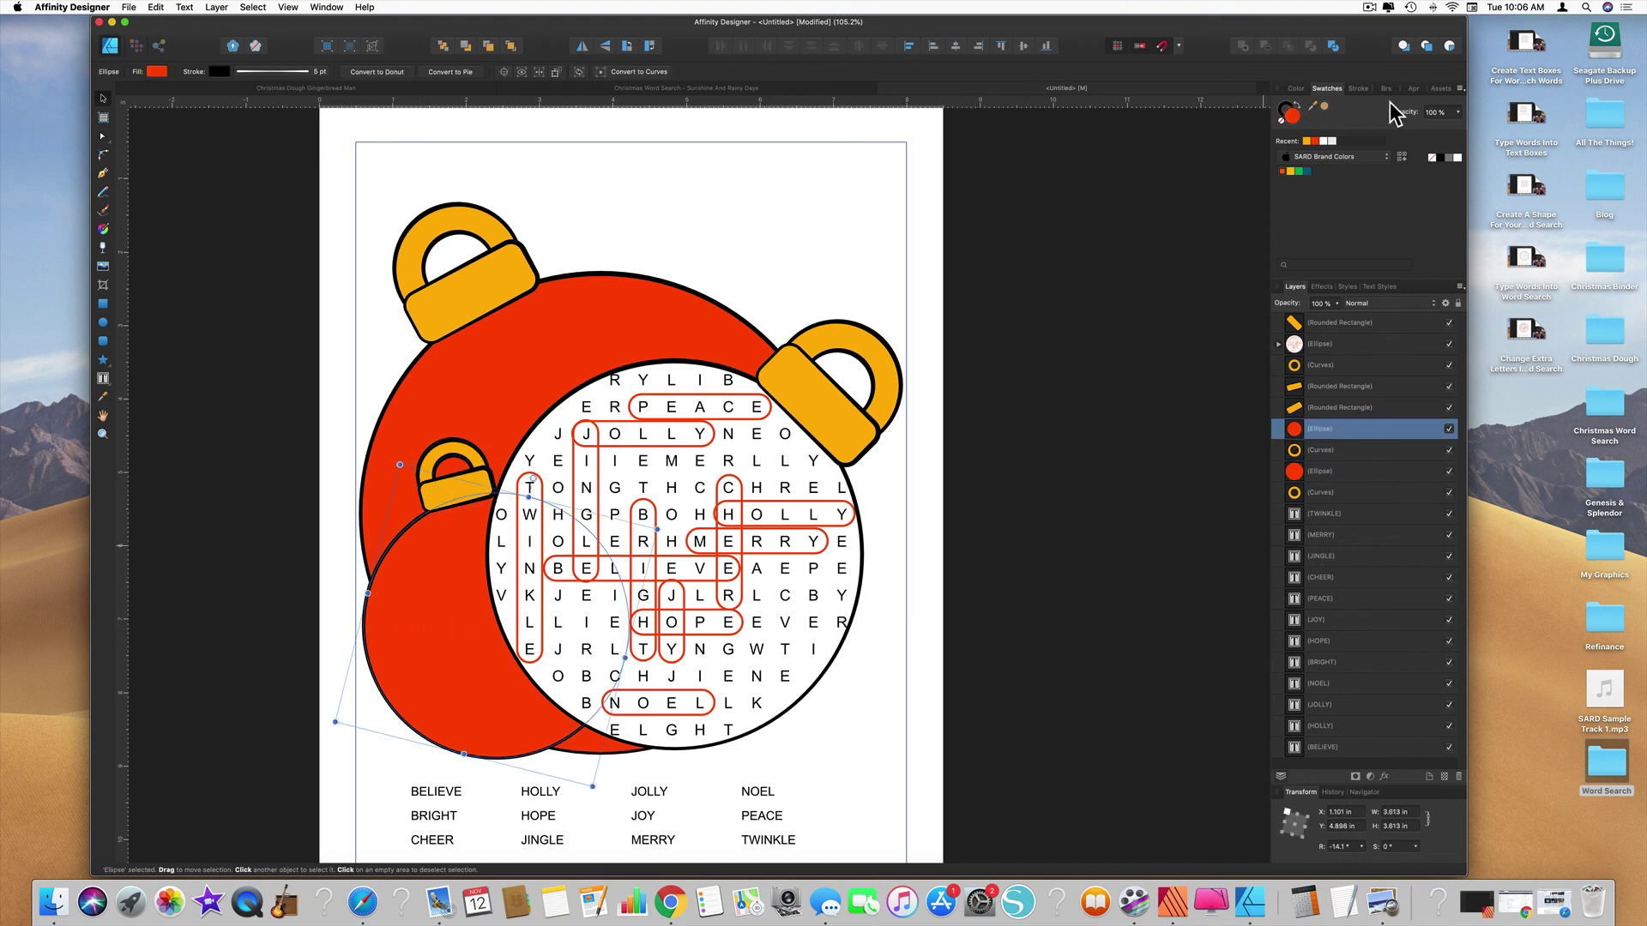
pyautogui.click(1300, 172)
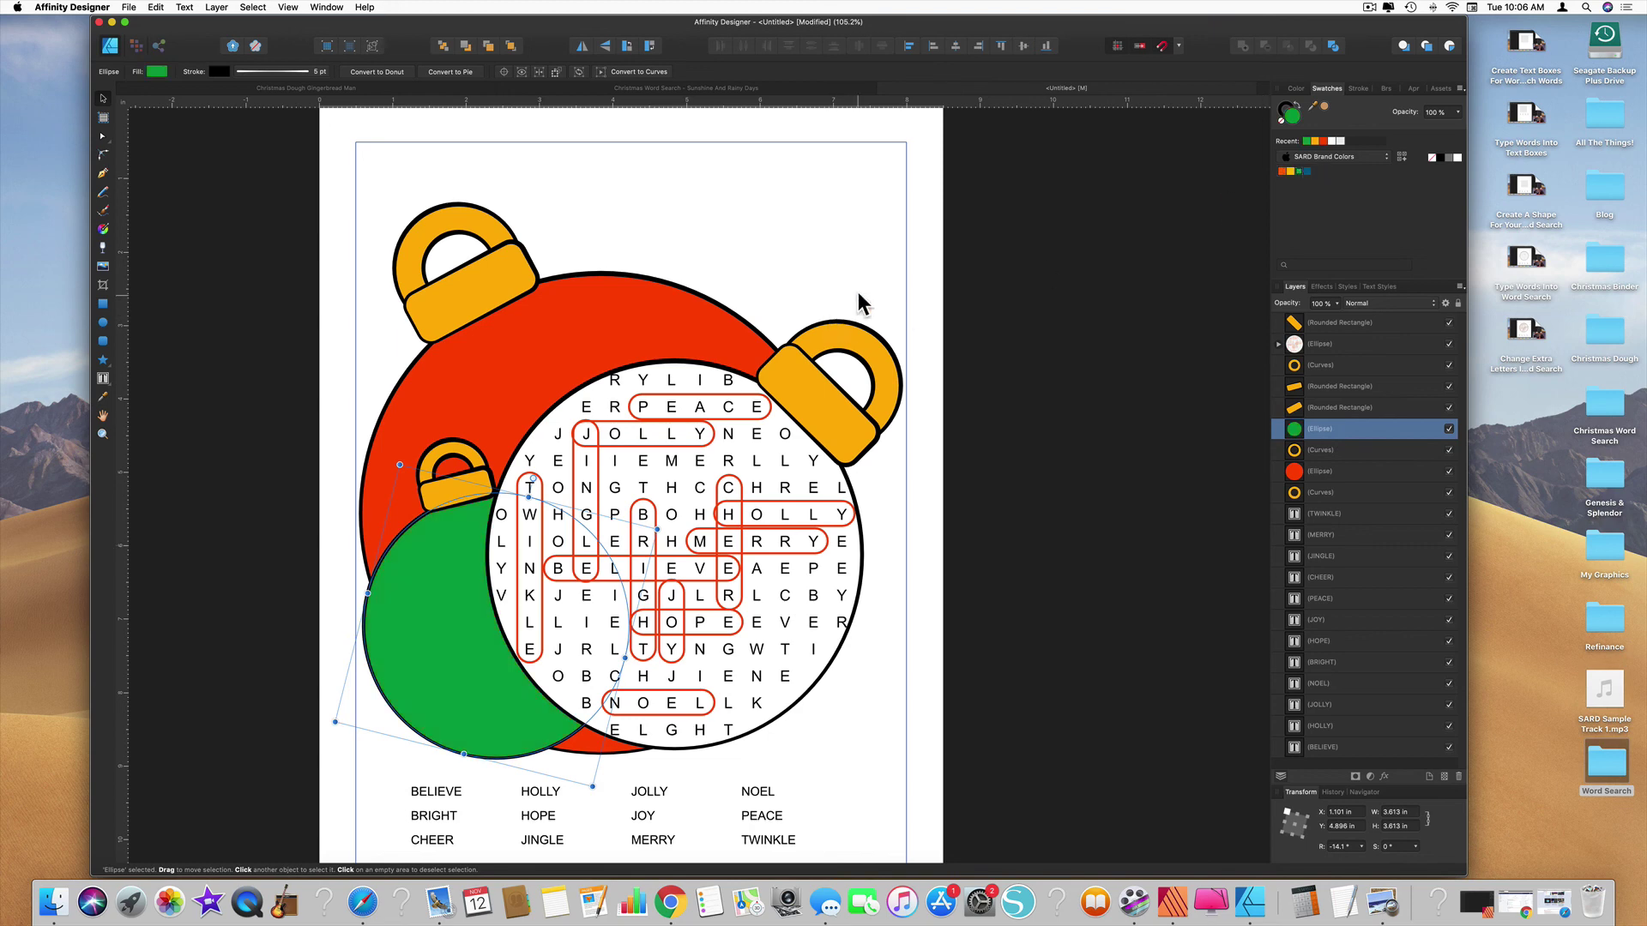
pyautogui.click(877, 242)
pyautogui.hscroll(-3, 923, 288)
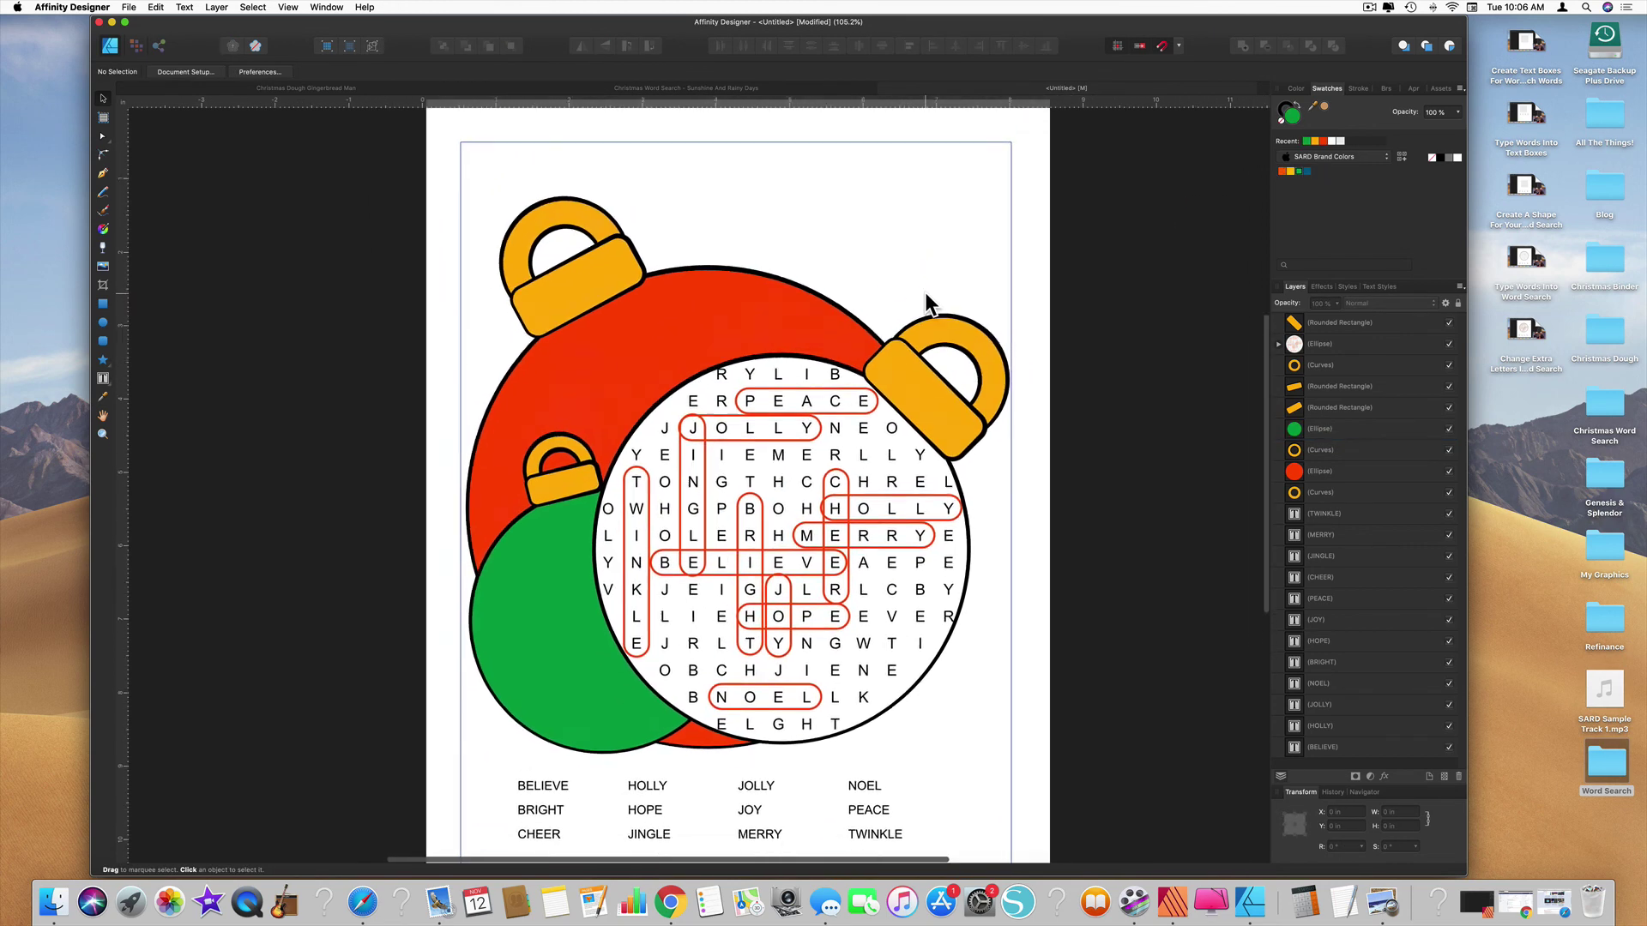